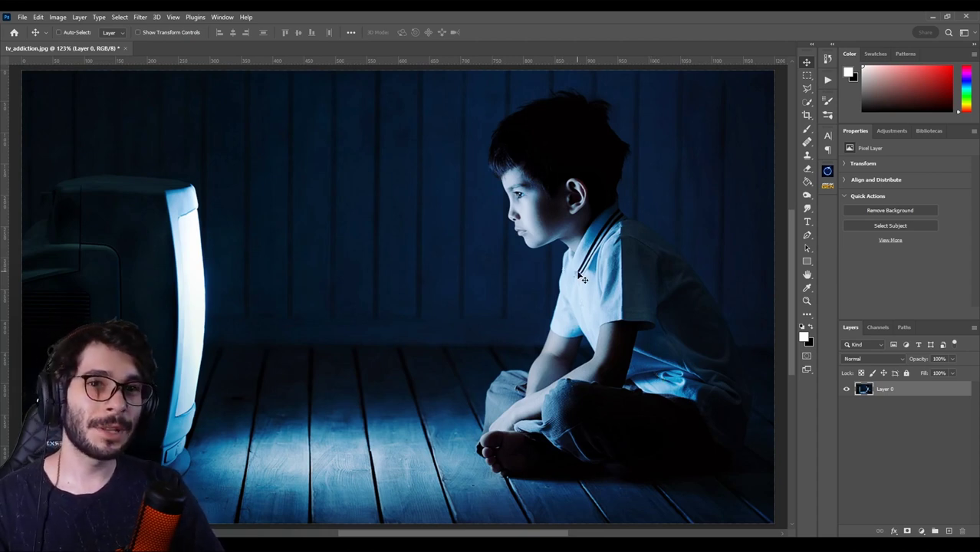
Select the monitor's lit edge strip with the Polygonal Lasso
left_click(807, 89)
right_click(807, 88)
left_click(843, 98)
scroll(211, 242, "up", 4)
scroll(193, 204, "up", 4)
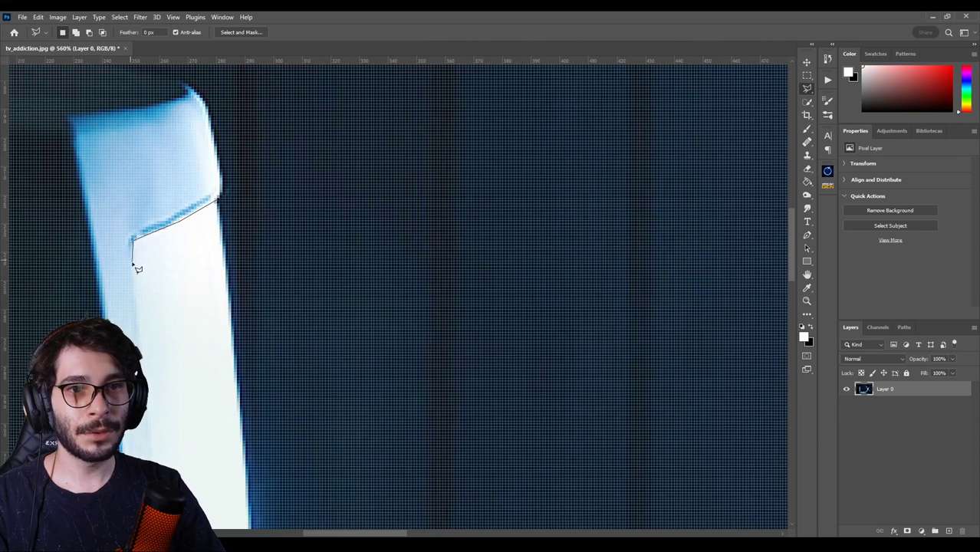
scroll(157, 361, "down", 5)
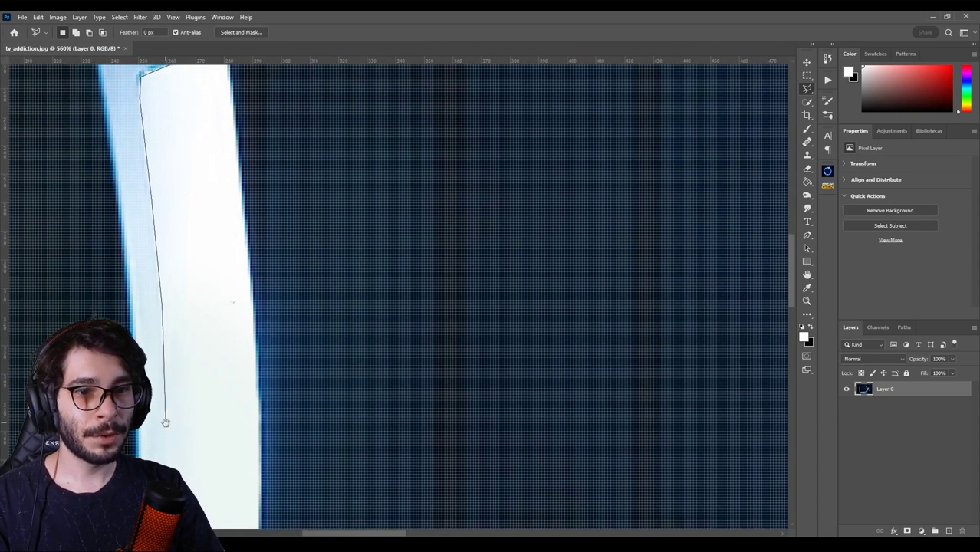
scroll(168, 306, "down", 5)
double_click(181, 299)
key("ctrl+0")
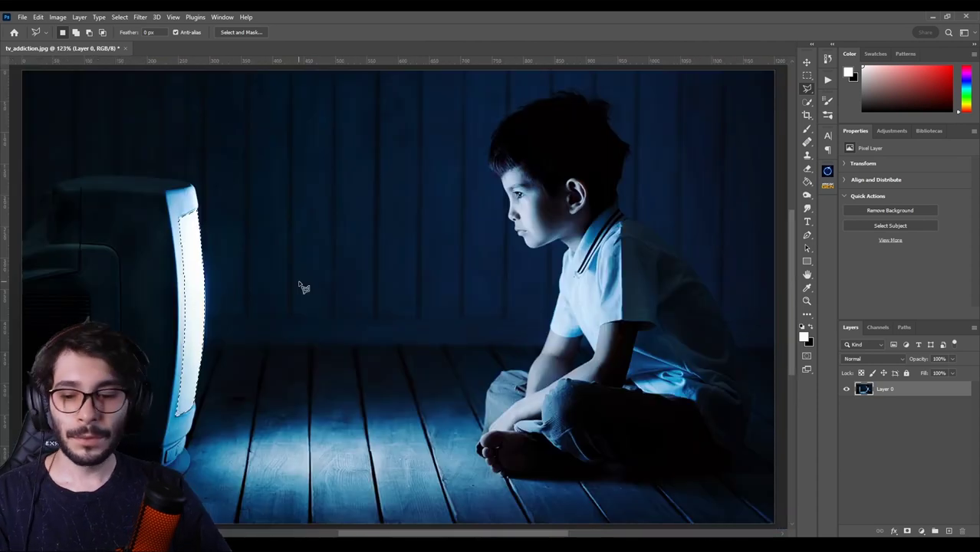
Copy the edge strip to Layer 1, checking it by toggling Layer 0's visibility
key("ctrl+j")
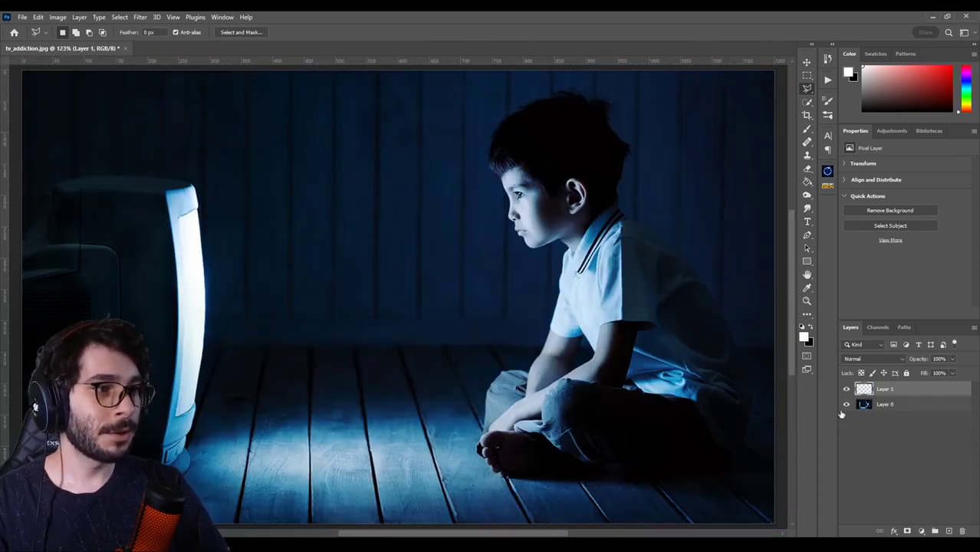
left_click(846, 404)
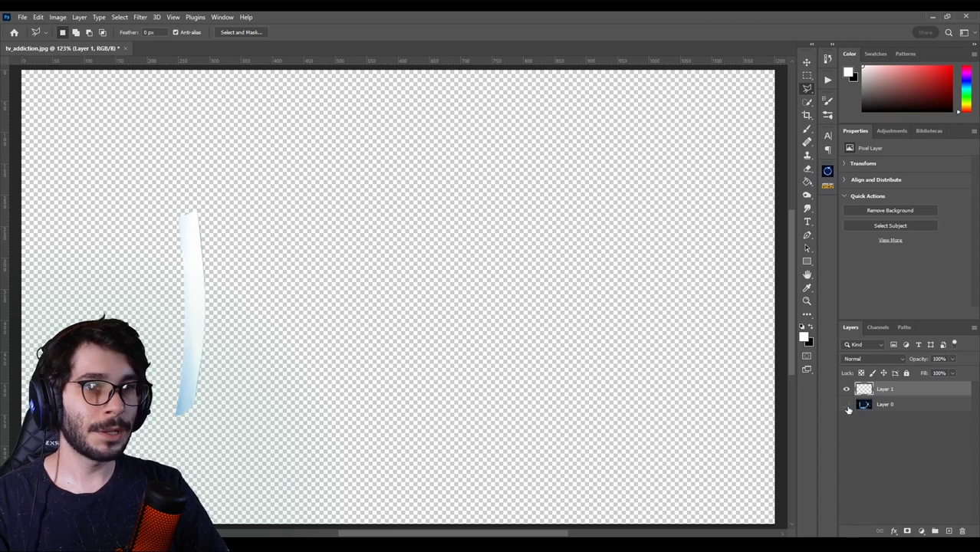
left_click(846, 404)
key("v")
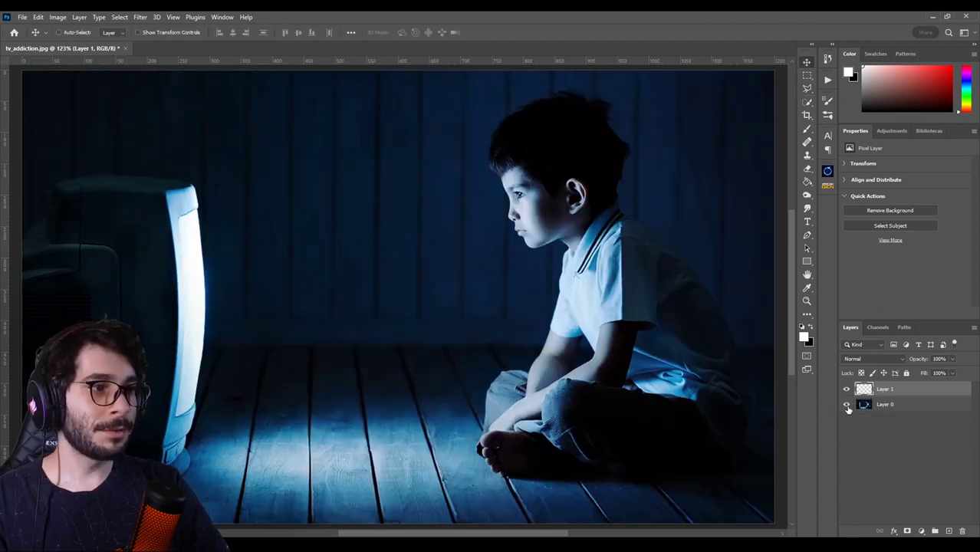
left_click(875, 409)
Duplicate Layer 0 into Layer 0 copy, ready for smudging
key("ctrl+j")
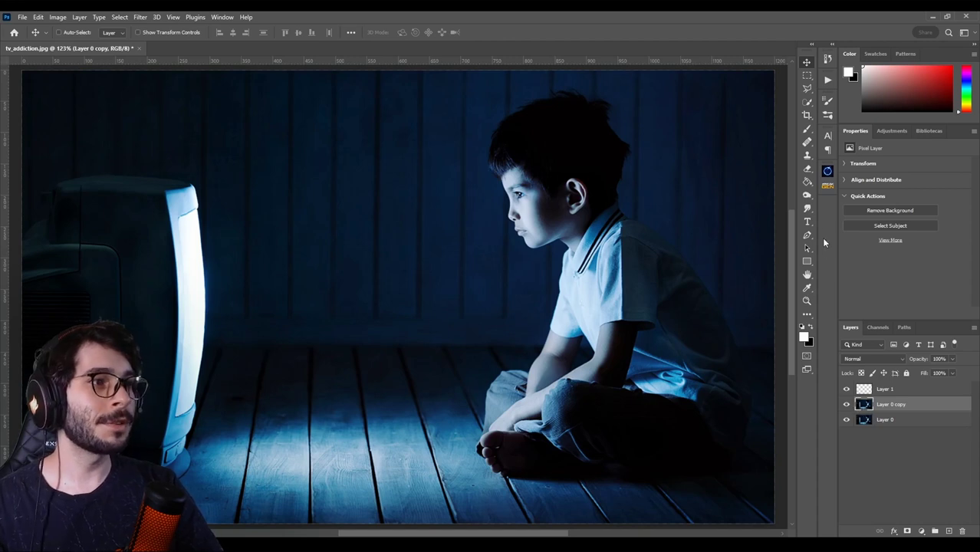
left_click(808, 210)
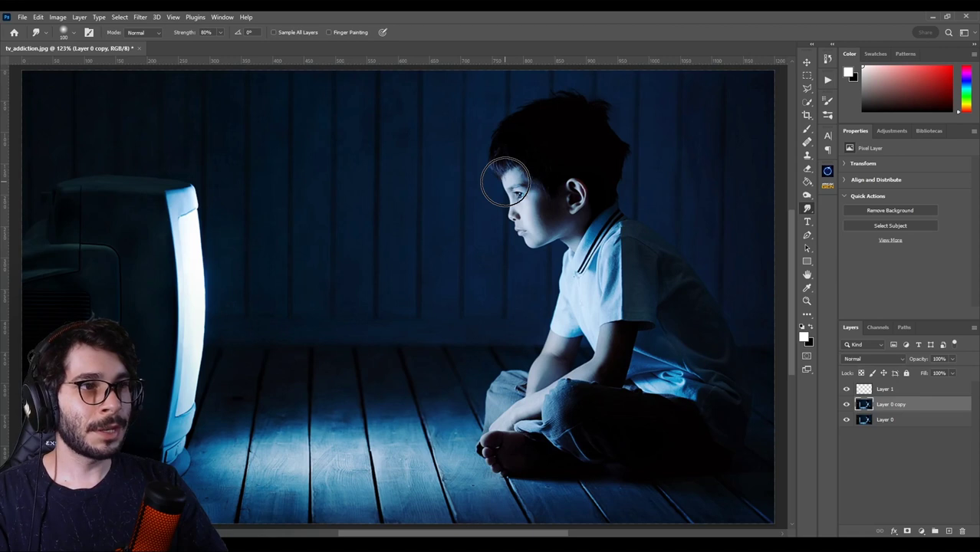
Smudge the boy's face and nose into bright streaks toward the TV, undoing the last two strokes
left_click_drag(504, 185, 243, 215)
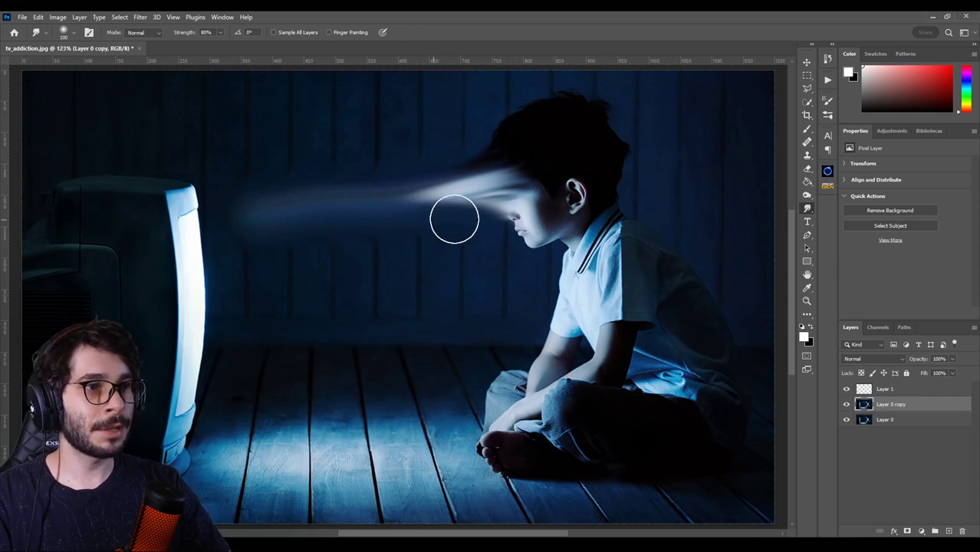
left_click_drag(514, 213, 261, 265)
mouse_move(525, 245)
left_mouse_down()
mouse_move(339, 280)
mouse_move(271, 306)
mouse_move(234, 342)
left_mouse_up()
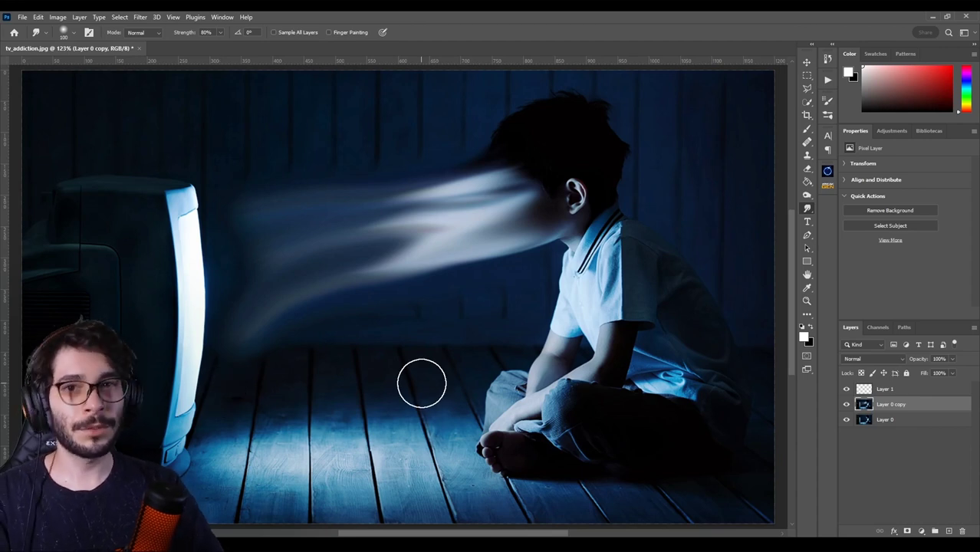
mouse_move(444, 219)
left_mouse_down()
mouse_move(393, 219)
mouse_move(361, 230)
mouse_move(292, 283)
mouse_move(245, 285)
left_mouse_up()
left_click_drag(405, 272, 331, 316)
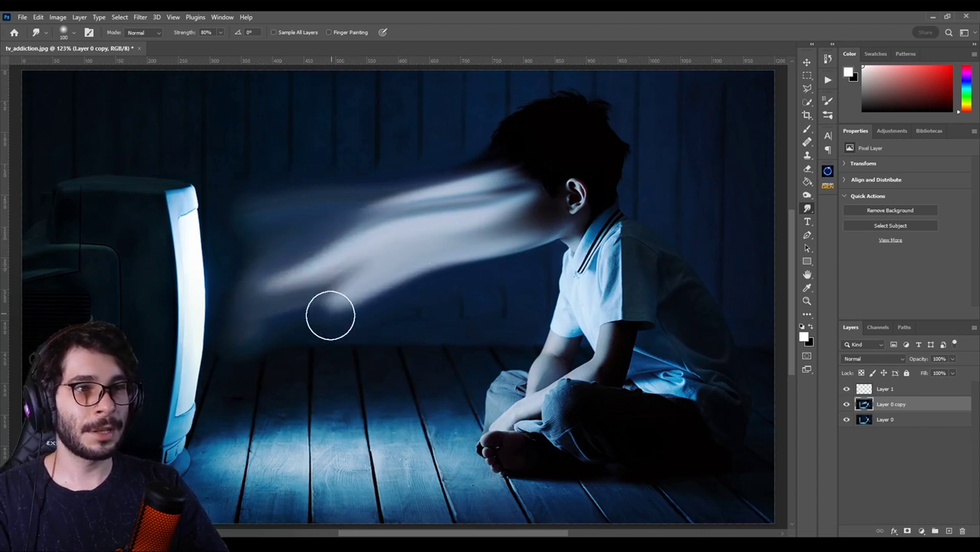
key("ctrl+z")
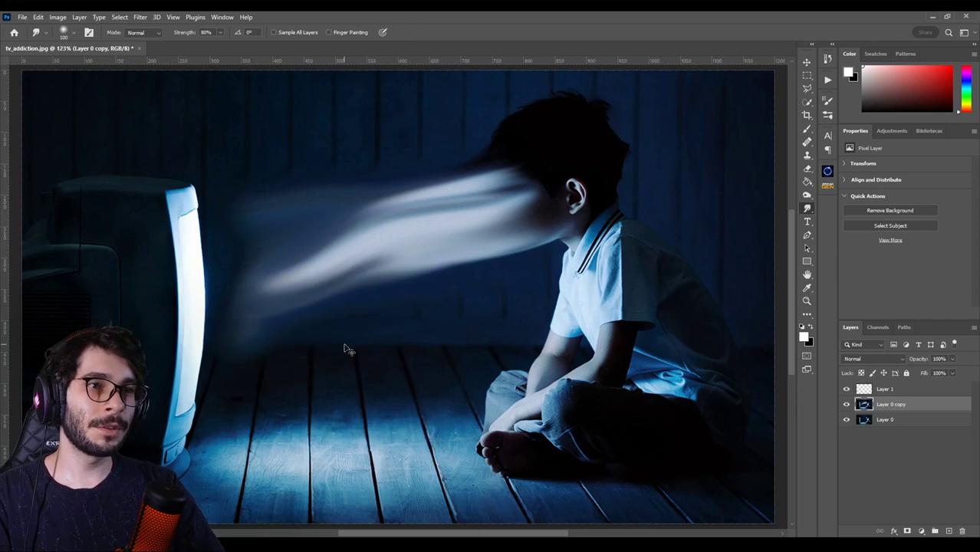
key("ctrl+z")
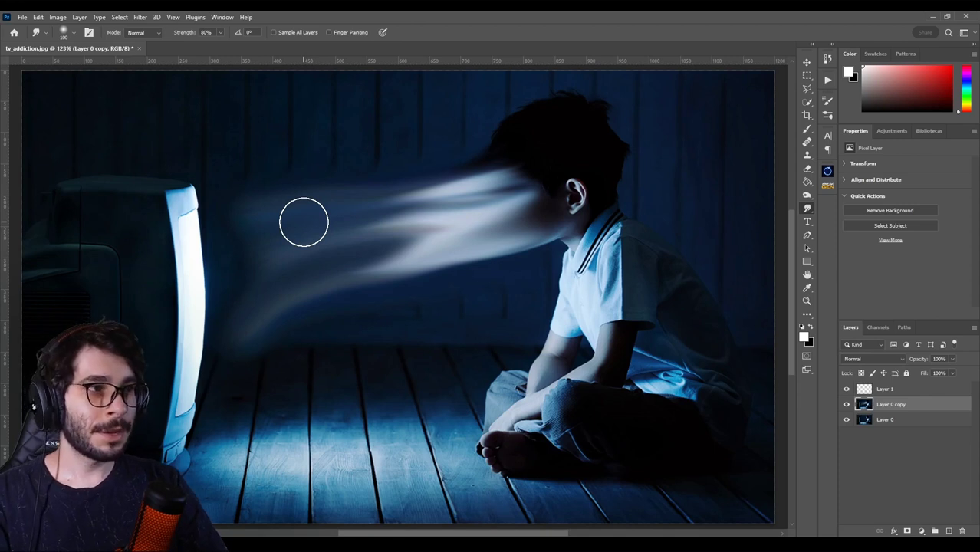
Erase the beam's faint left and lower wisps with a soft eraser, then make Layer 1 active
key("e")
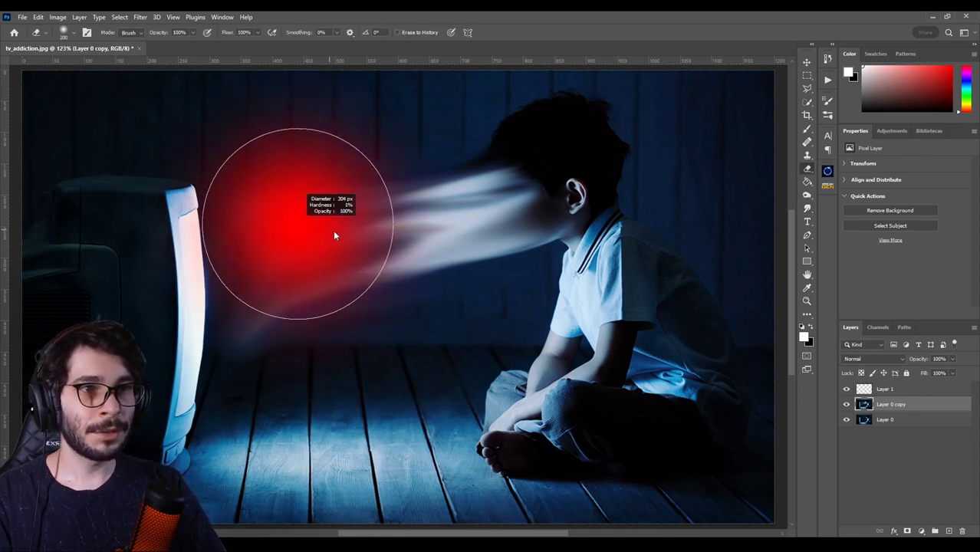
left_click_drag(276, 253, 293, 157)
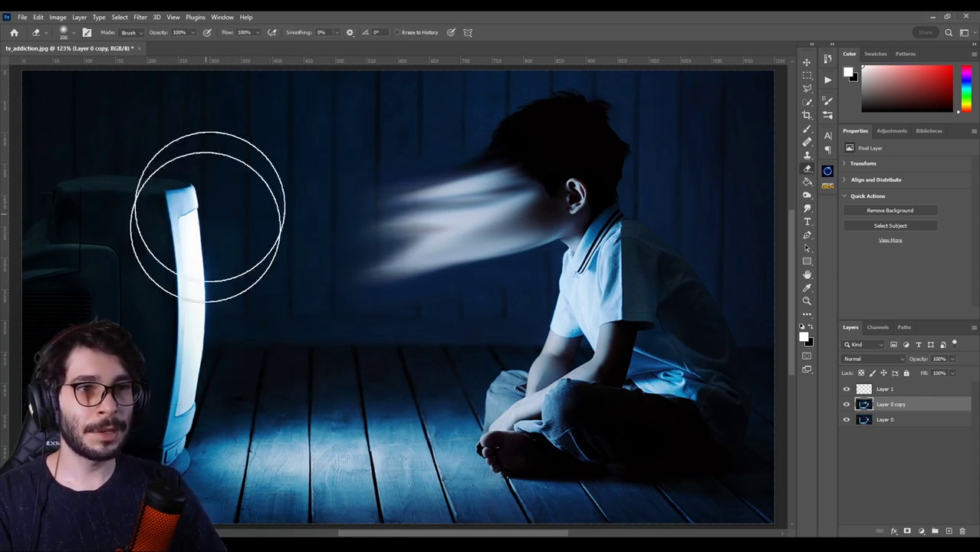
key("v")
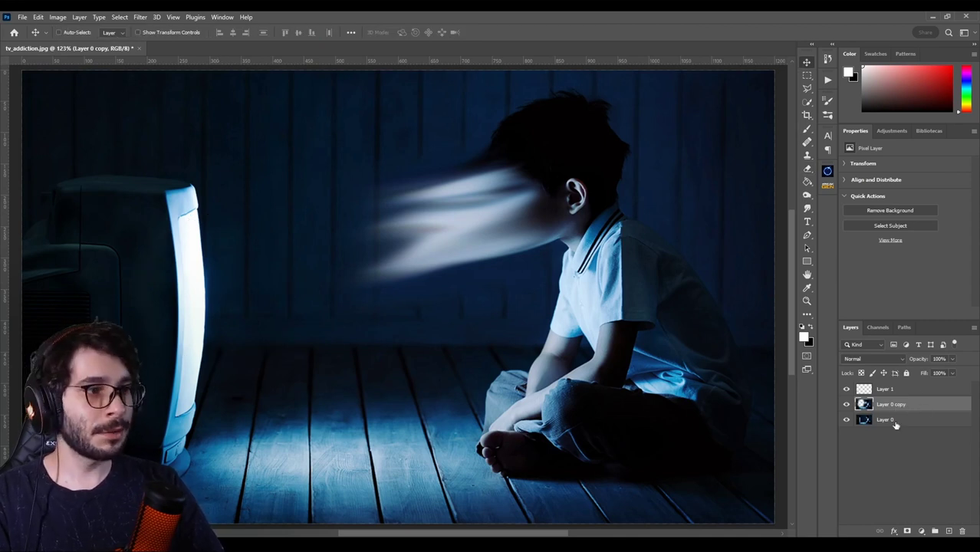
left_click(893, 421)
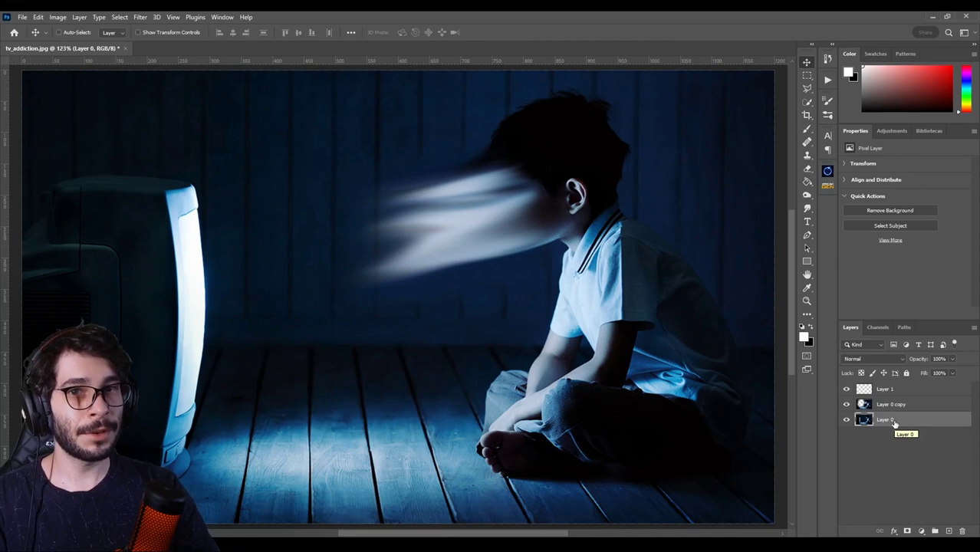
left_click(899, 405)
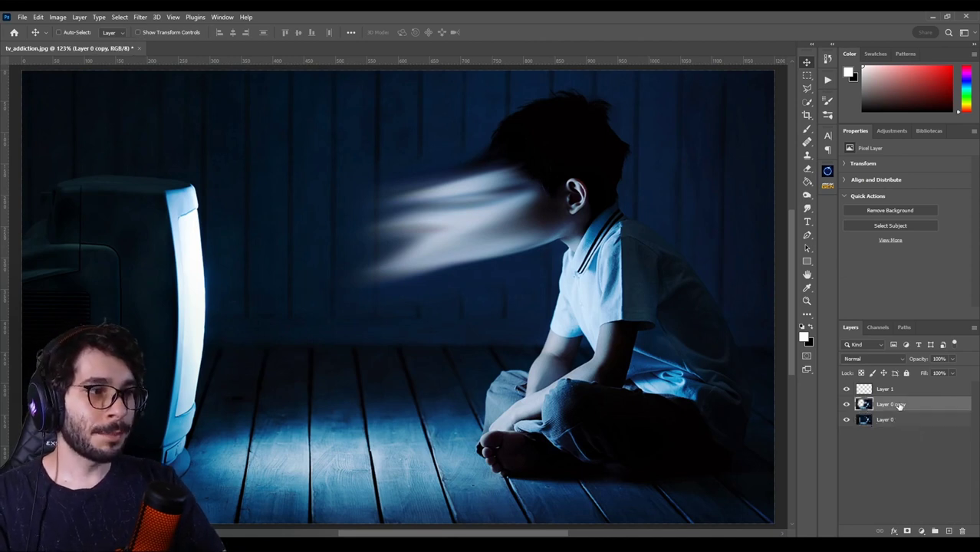
left_click(891, 390)
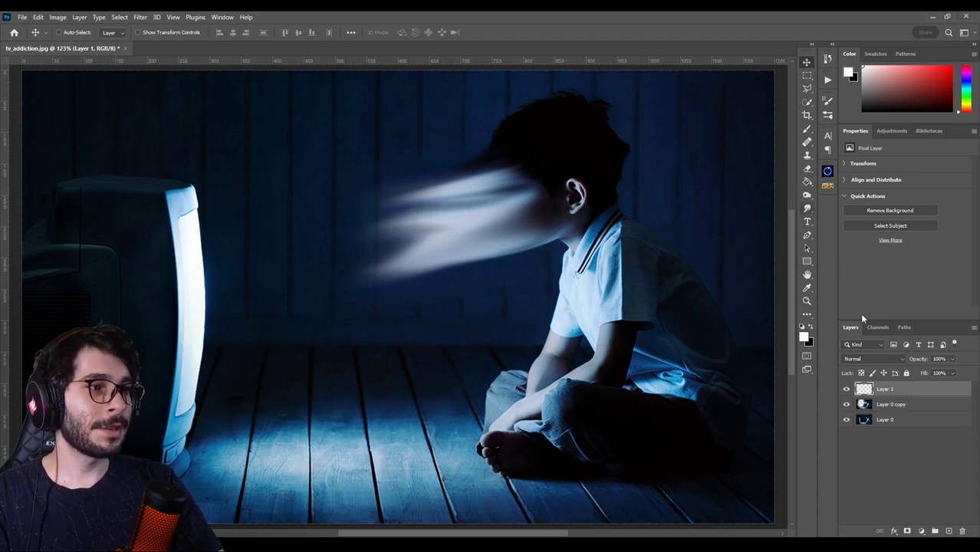
left_click(807, 210)
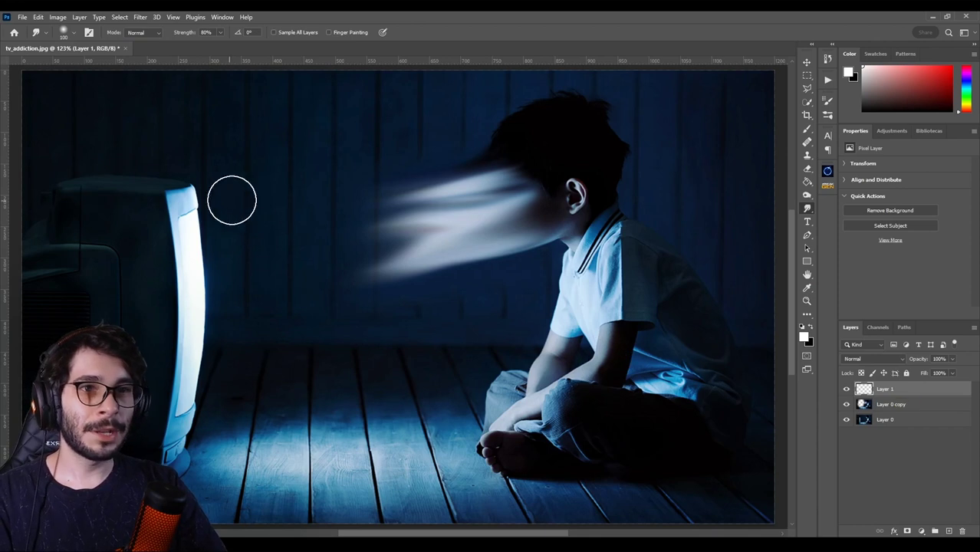
Smudge Layer 1's lit TV edge into wide glowing streaks that meet the face beam
left_click_drag(223, 275, 201, 396)
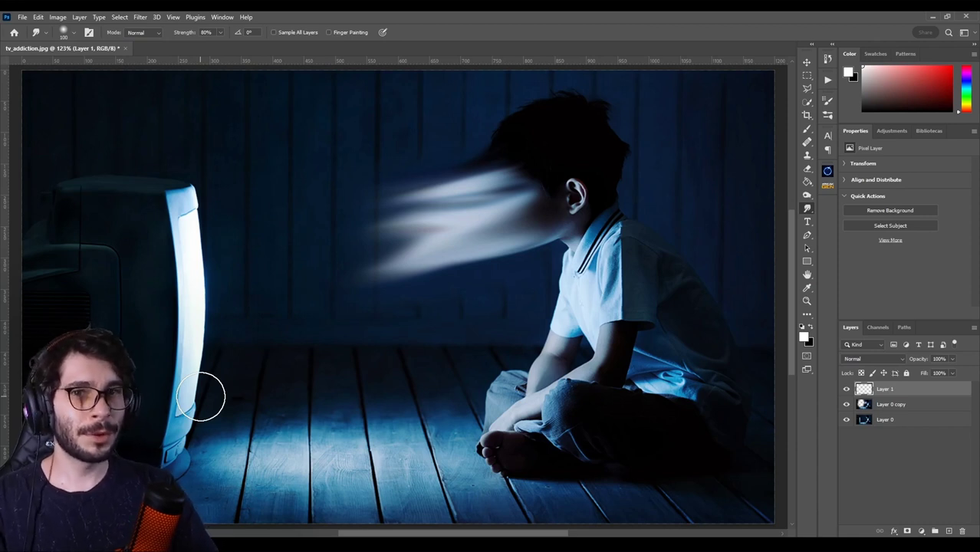
key("bracketright")
key("bracketright")
key("bracketright")
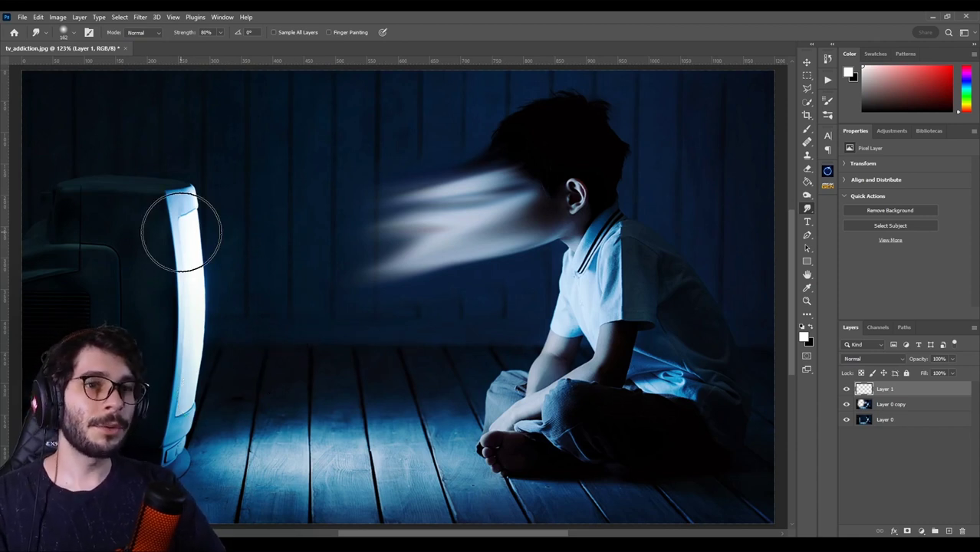
left_click_drag(169, 225, 231, 225)
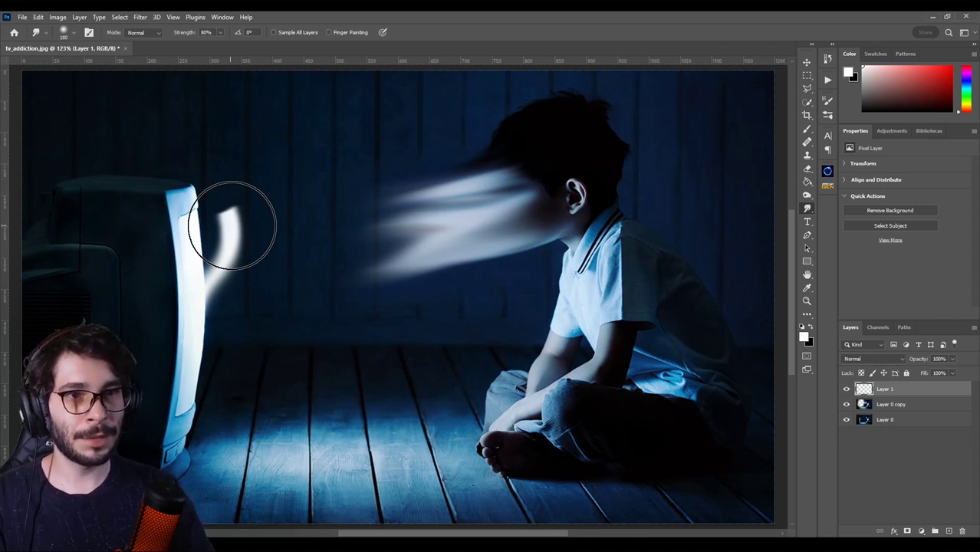
key("ctrl+z")
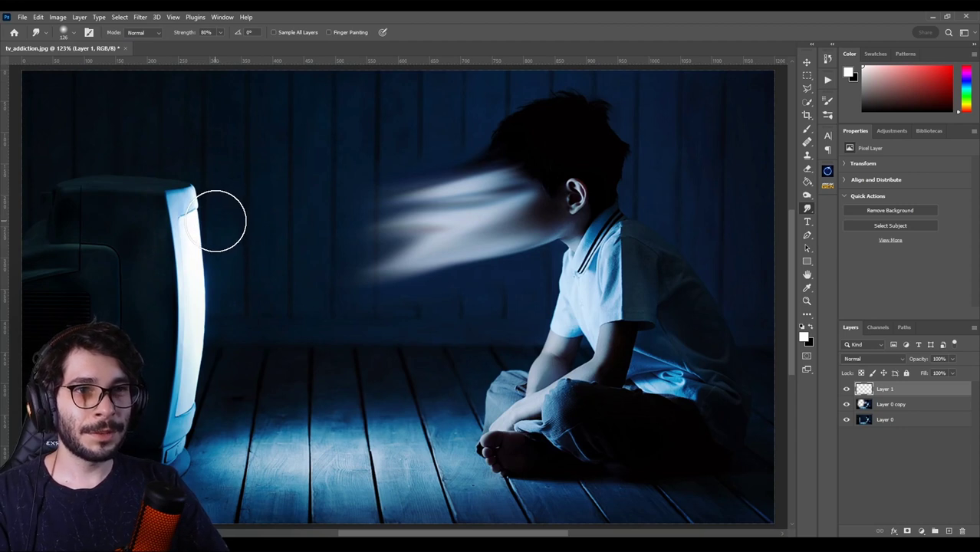
left_click_drag(220, 221, 506, 192)
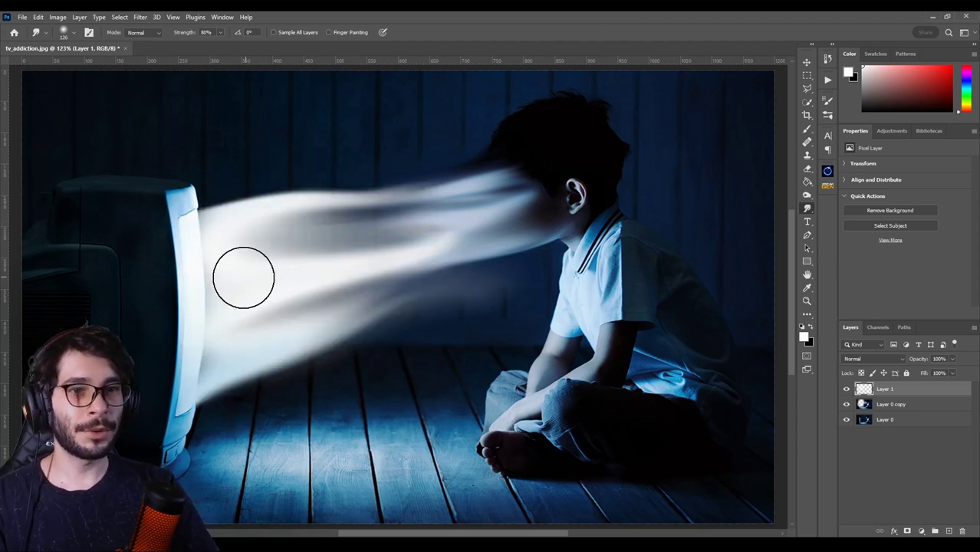
mouse_move(218, 285)
left_mouse_down()
mouse_move(197, 287)
mouse_move(230, 339)
mouse_move(187, 241)
left_mouse_up()
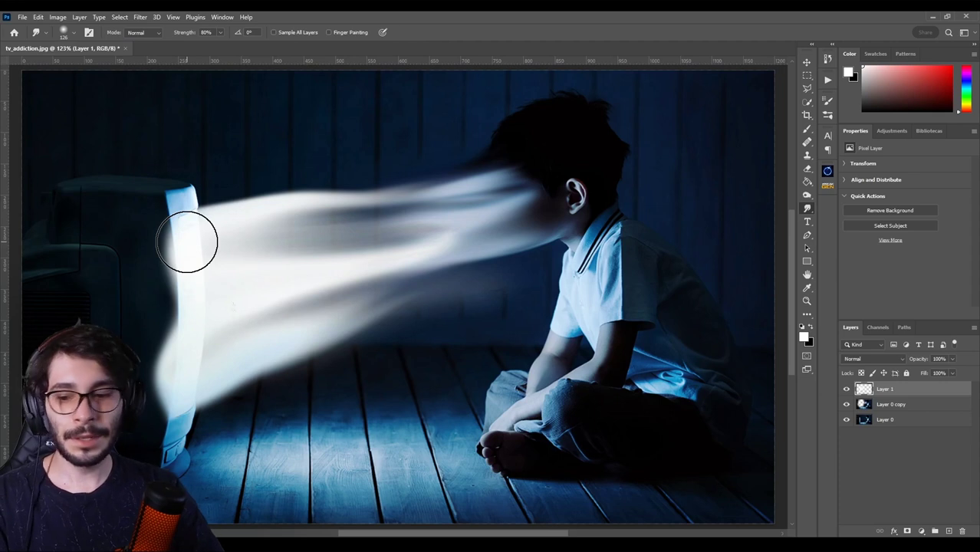
key("e")
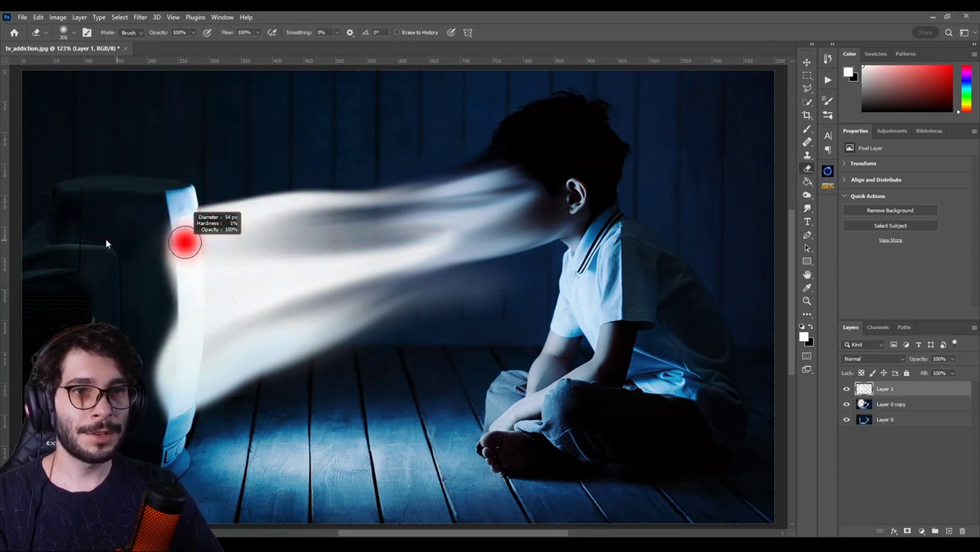
Erase the white smudge spill over the TV's left edge on Layer 1
left_click_drag(164, 219, 160, 415)
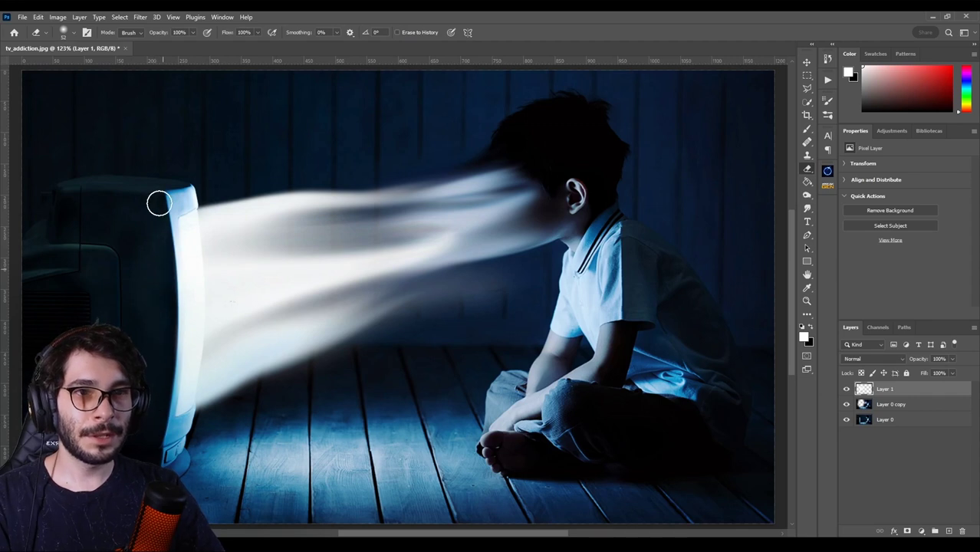
key("v")
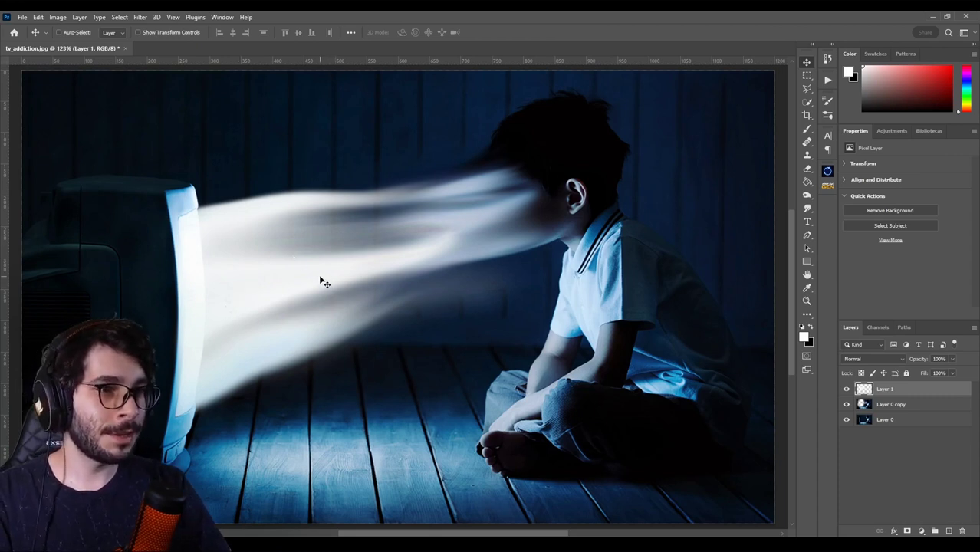
Give Layer 1 a white-to-cyan Gradient Overlay layer style
double_click(936, 390)
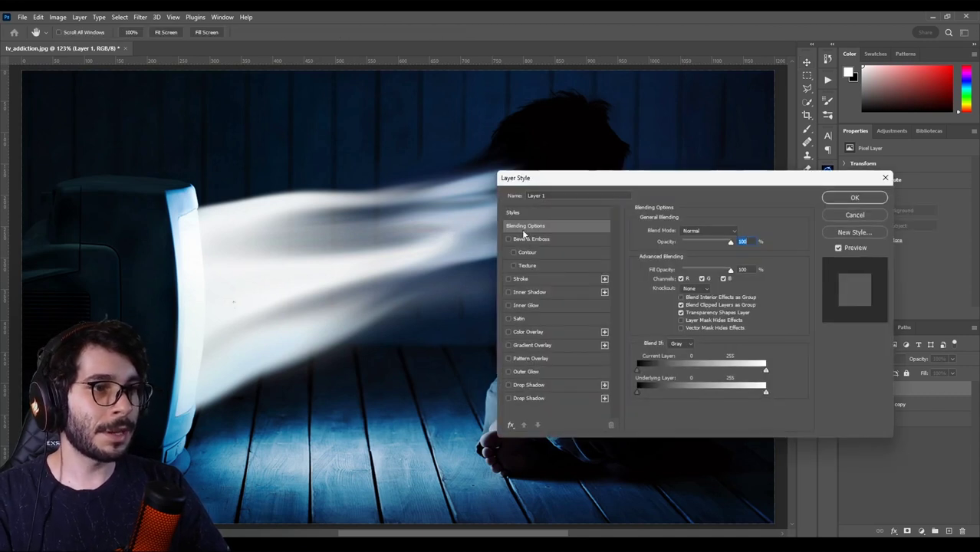
left_click(536, 346)
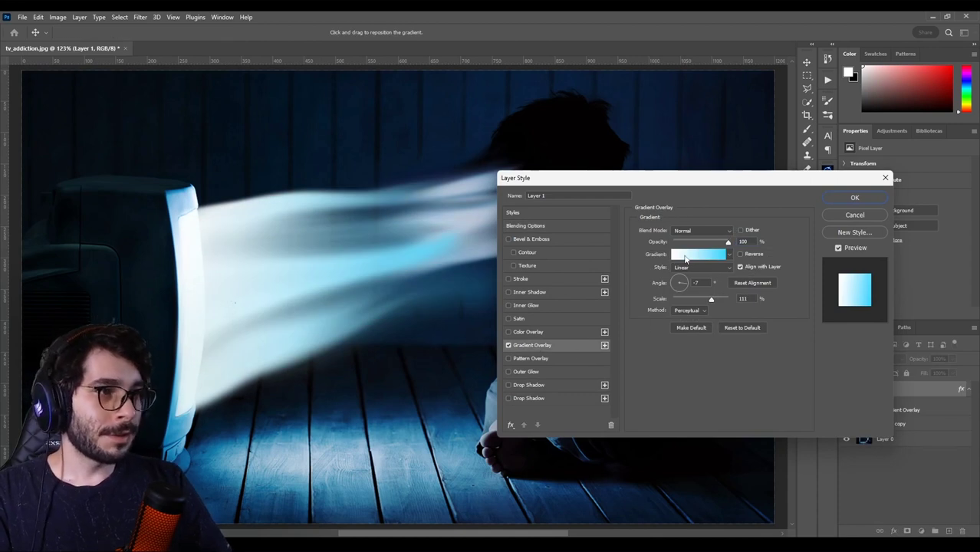
left_click(693, 255)
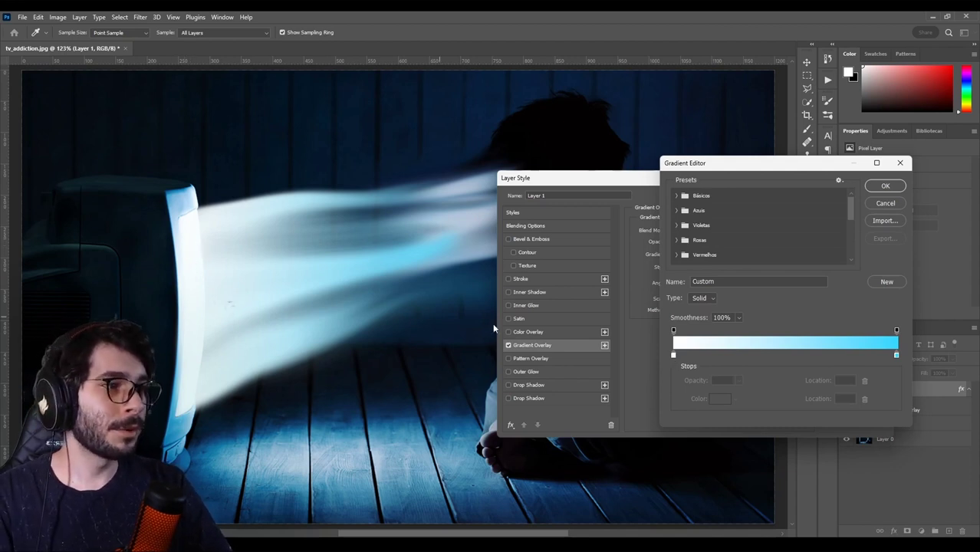
left_click(833, 355)
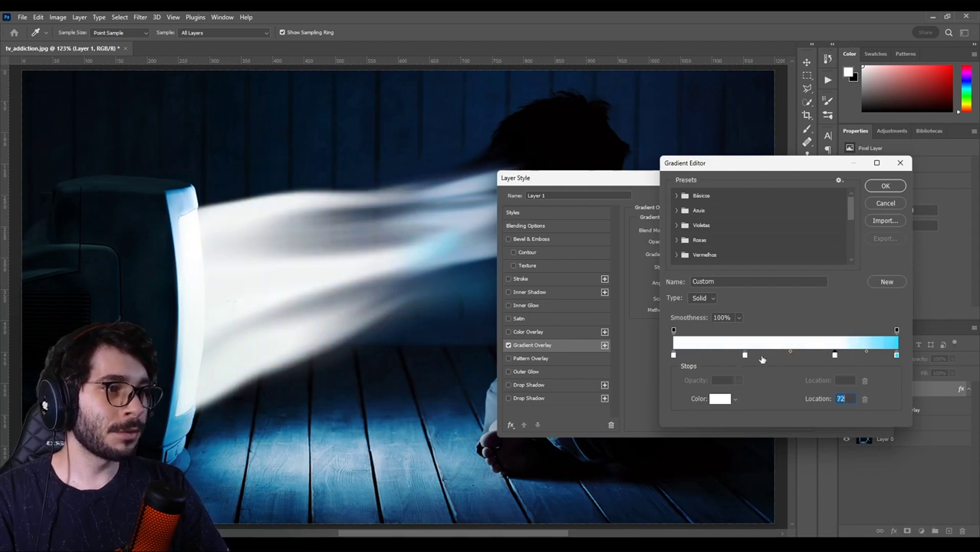
left_click_drag(745, 356, 751, 389)
left_click_drag(834, 355, 812, 389)
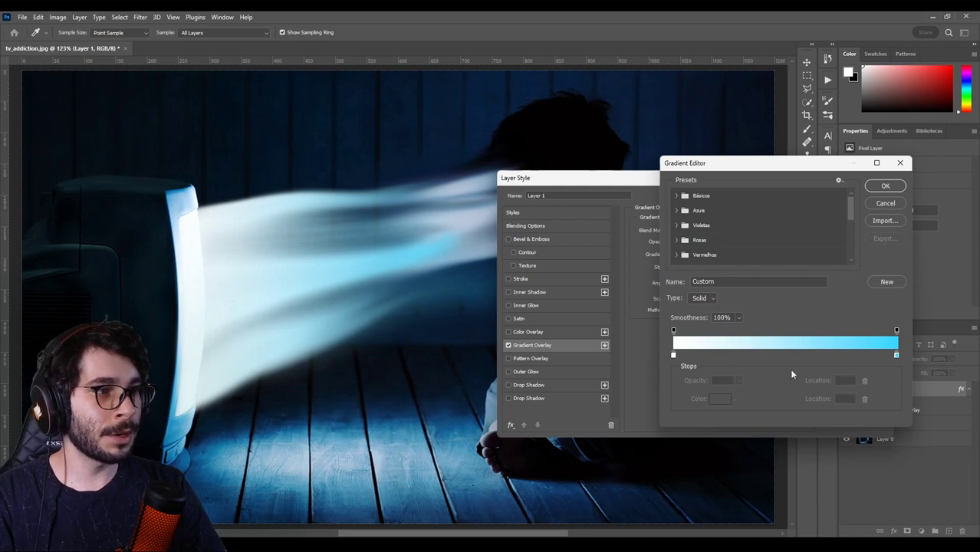
left_click(883, 186)
left_click(848, 199)
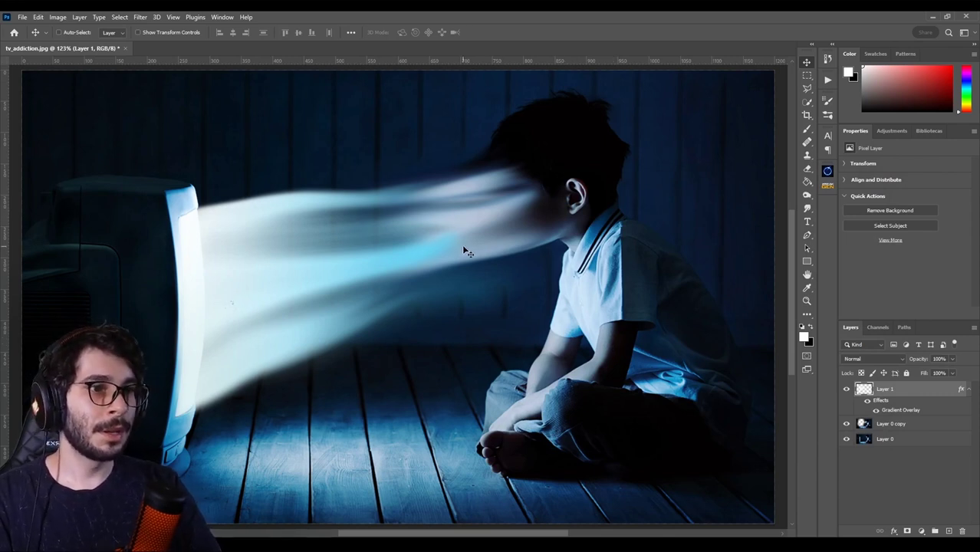
Try erasing the beam's lower part near the boy, then undo it
key("e")
mouse_move(470, 251)
left_mouse_down()
mouse_move(498, 197)
mouse_move(480, 246)
mouse_move(499, 277)
left_mouse_up()
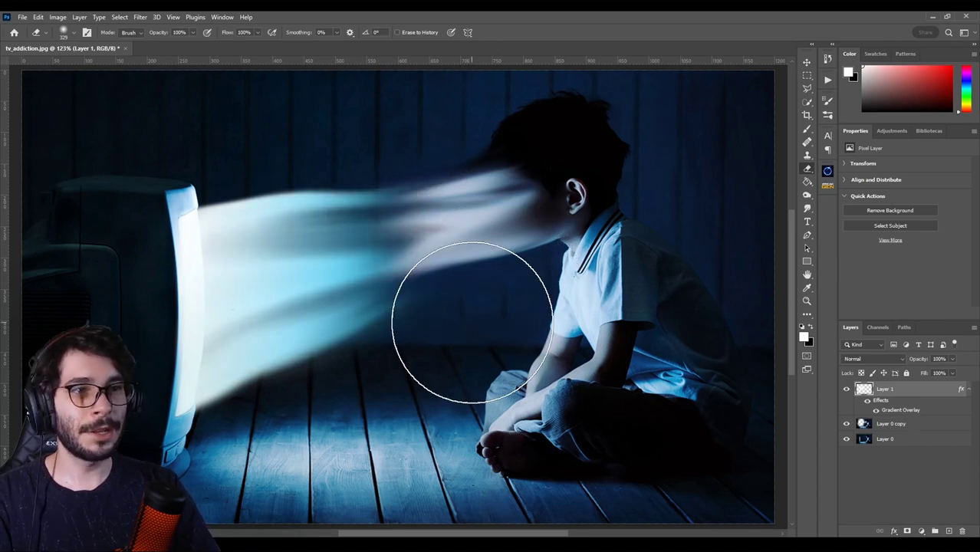
key("ctrl+z")
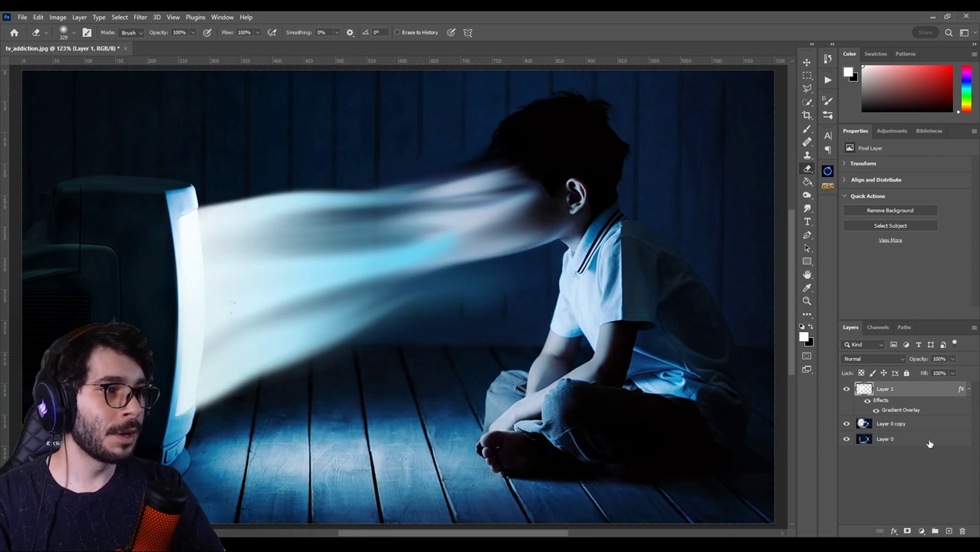
Add a layer mask to Layer 1, set white as the brush colour, and add new Layer 2
left_click(907, 530)
key("b")
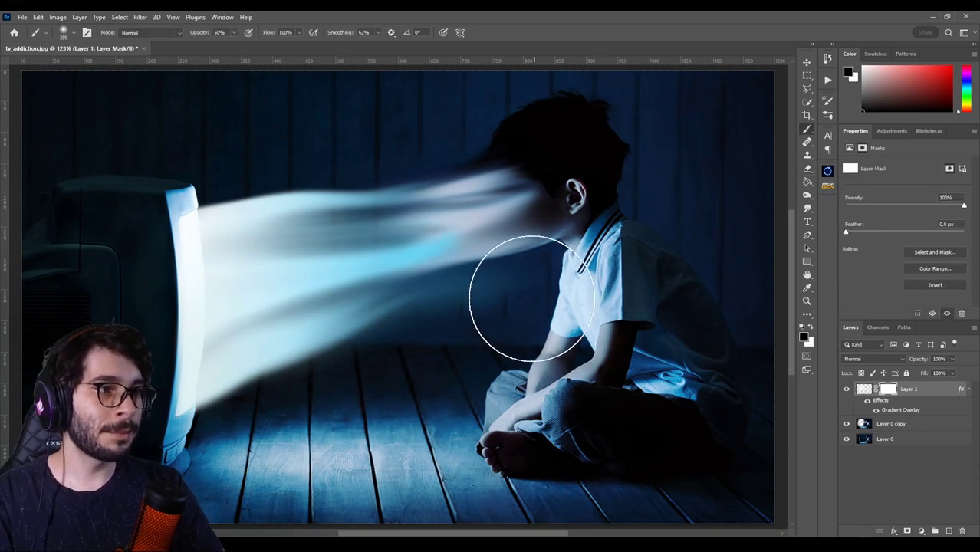
right_click(514, 300)
key("Escape")
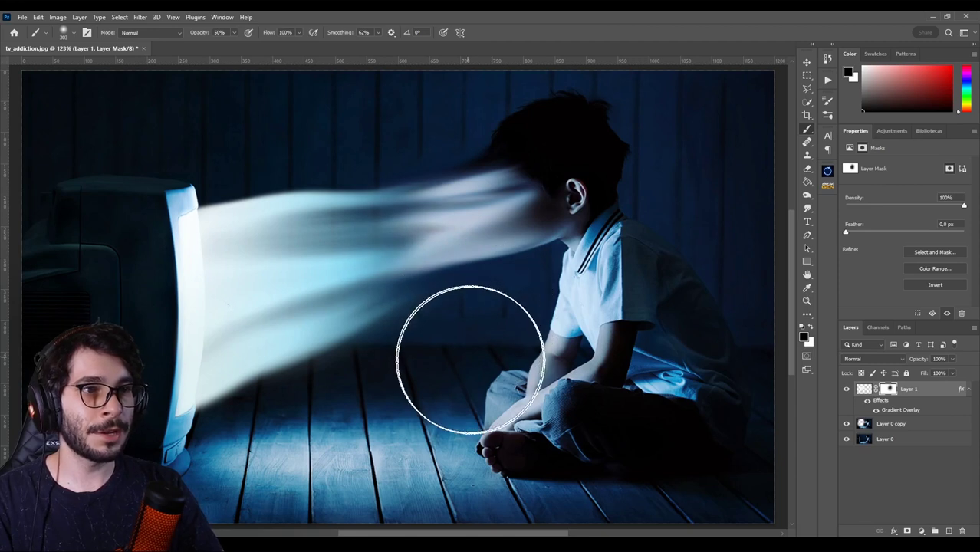
key("x")
key("v")
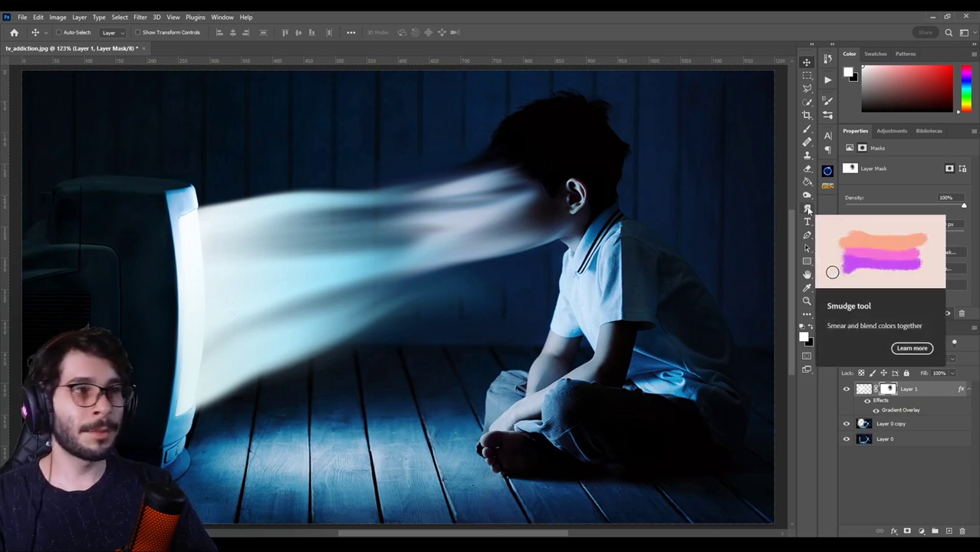
left_click(949, 531)
Set up a hard round brush at about 24 px and 80% opacity
key("b")
right_click(474, 321)
left_click(618, 457)
left_click_drag(444, 323, 403, 325)
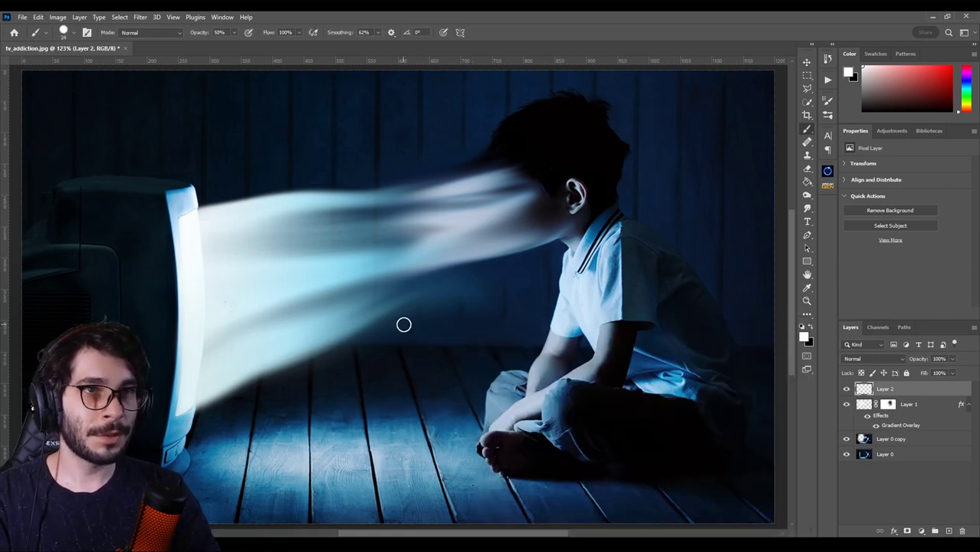
key("8")
left_click_drag(223, 226, 214, 227)
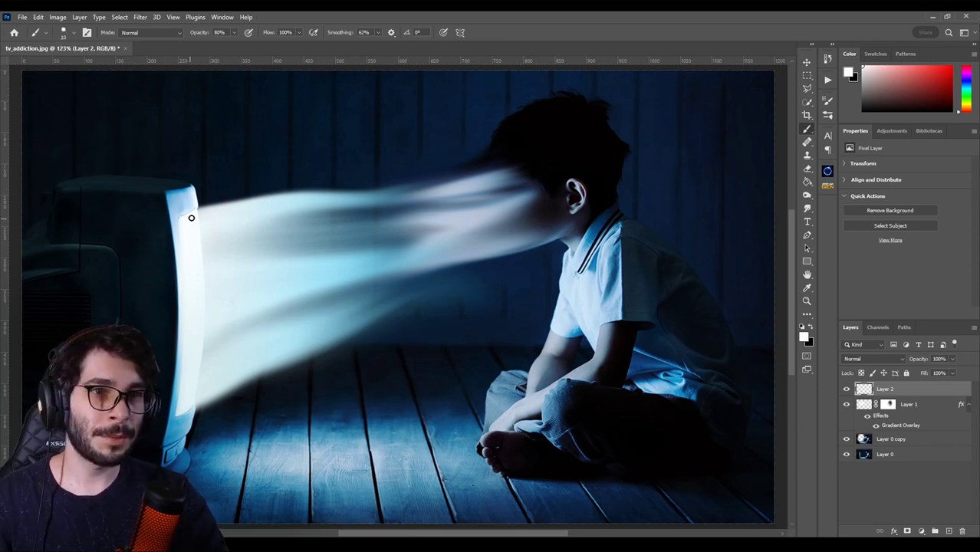
Paint nine thin white strands along the beam between the TV and the boy's face
left_click_drag(217, 203, 429, 192)
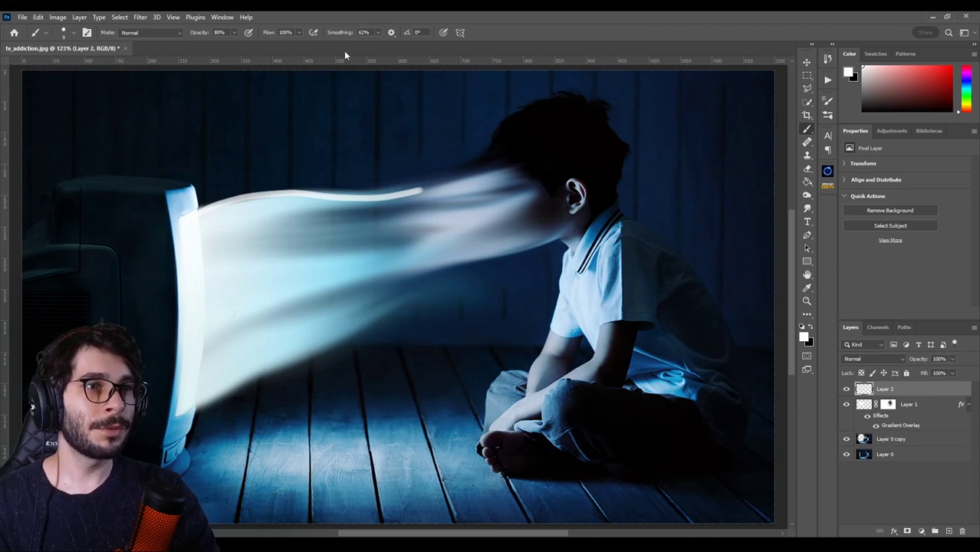
left_click_drag(203, 246, 407, 217)
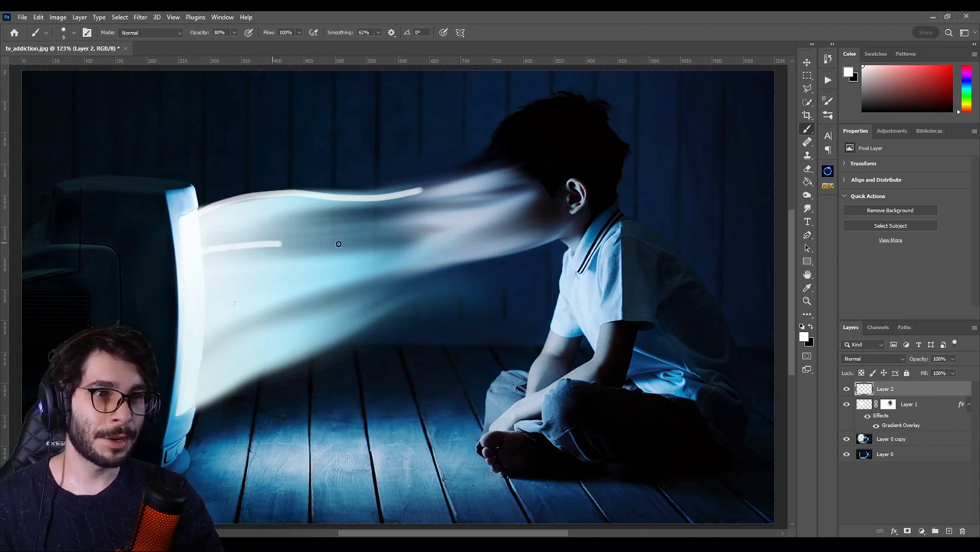
left_click_drag(206, 290, 438, 239)
left_click_drag(200, 343, 453, 257)
left_click_drag(201, 400, 434, 279)
left_click_drag(505, 201, 420, 216)
left_click_drag(384, 243, 243, 277)
left_click_drag(365, 209, 228, 222)
left_click_drag(314, 302, 208, 360)
Smudge Layer 2's painted strands into soft horizontal wisps along the beam
key("v")
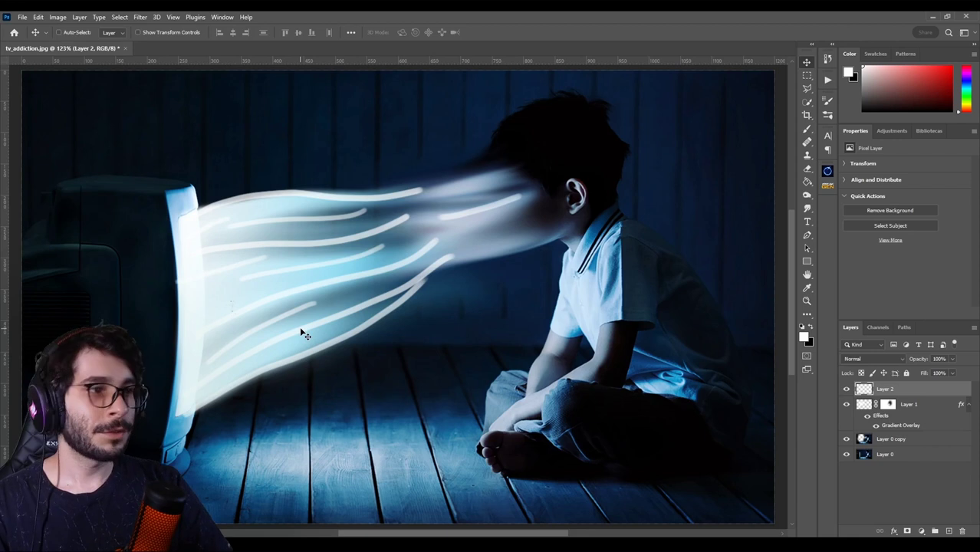
left_click(807, 209)
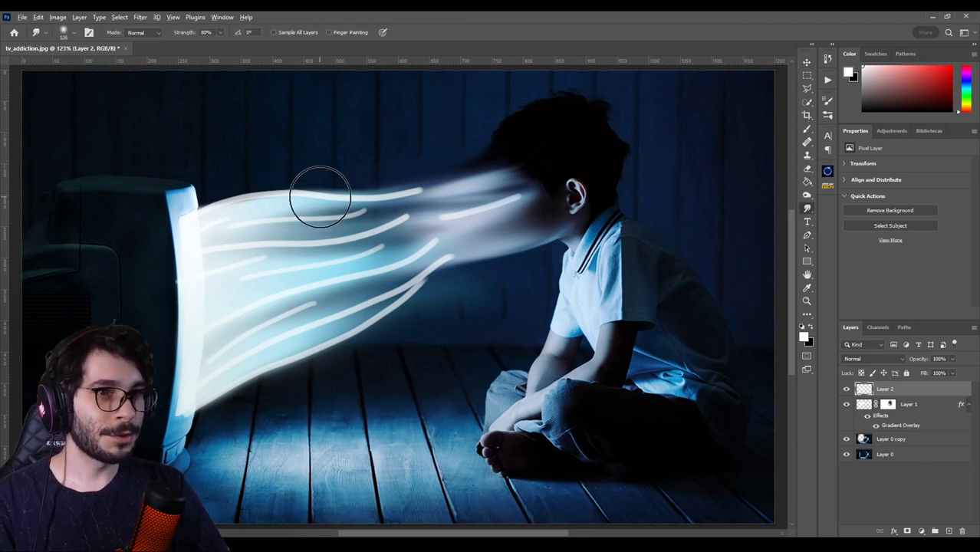
mouse_move(265, 182)
left_mouse_down()
mouse_move(388, 194)
mouse_move(536, 178)
left_mouse_up()
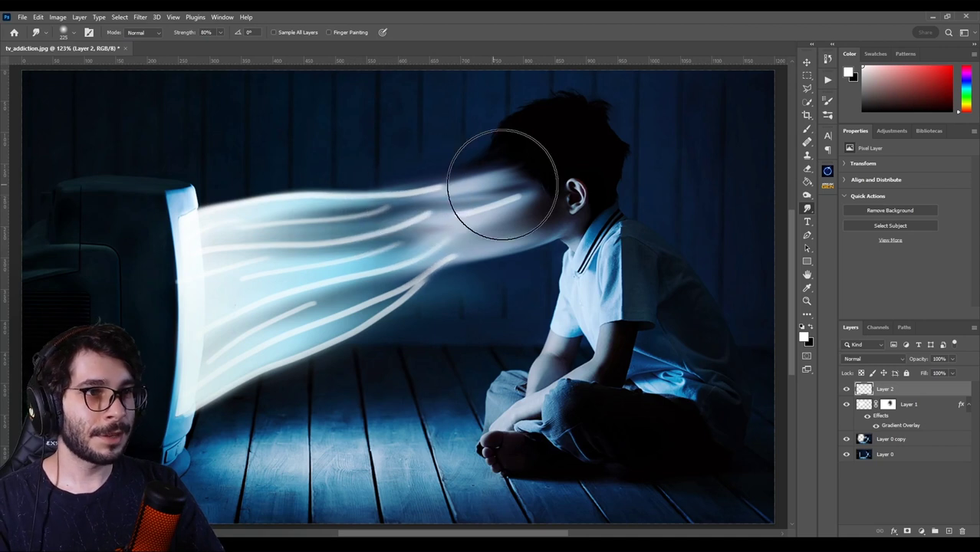
mouse_move(255, 258)
left_mouse_down()
mouse_move(418, 246)
mouse_move(438, 259)
mouse_move(455, 245)
mouse_move(433, 253)
left_mouse_up()
mouse_move(311, 343)
left_mouse_down()
mouse_move(226, 350)
mouse_move(230, 370)
mouse_move(233, 323)
mouse_move(407, 280)
left_mouse_up()
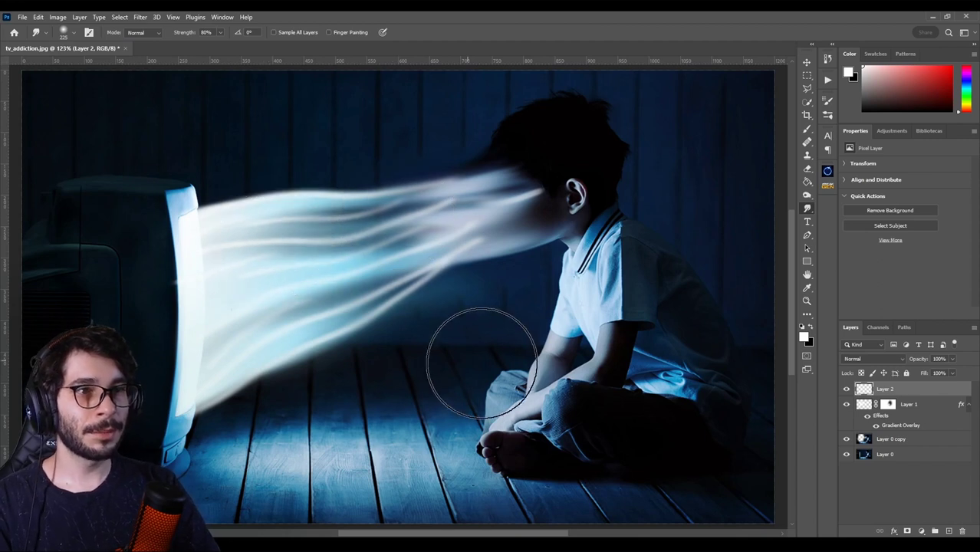
key("e")
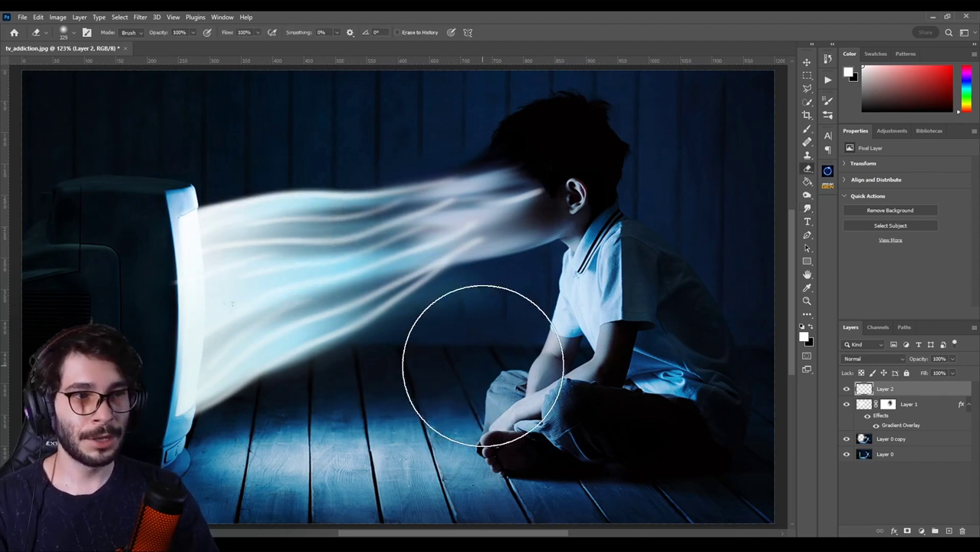
Fade parts of the stream between head and TV with a 50% eraser, then compare by toggling Layer 2
key("5")
key("bracketleft")
key("bracketleft")
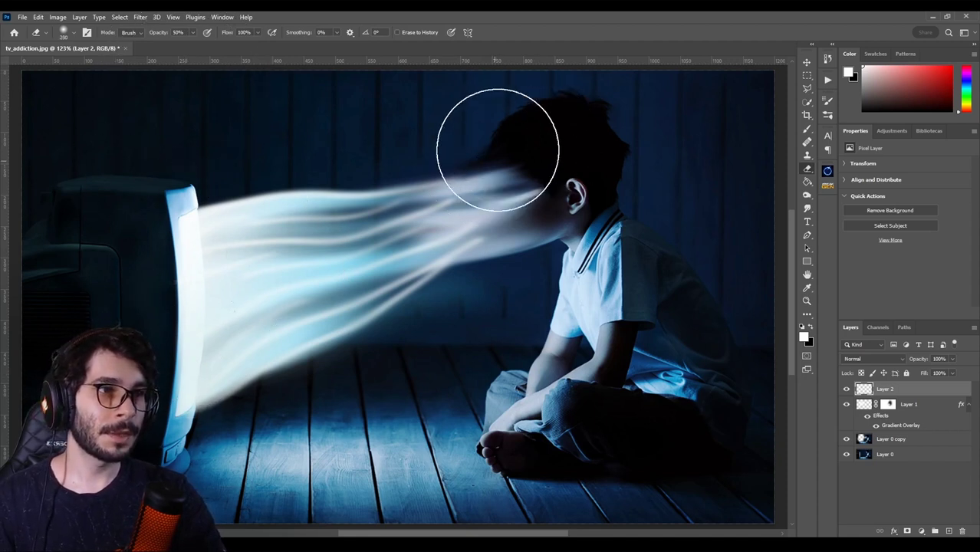
mouse_move(531, 144)
left_mouse_down()
mouse_move(448, 142)
mouse_move(437, 252)
mouse_move(448, 219)
mouse_move(385, 232)
left_mouse_up()
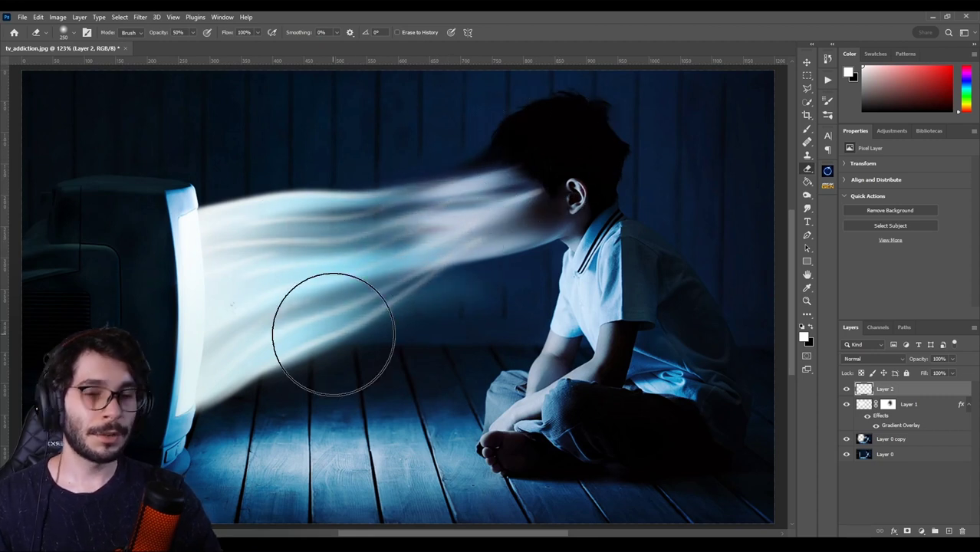
key("v")
left_click(846, 389)
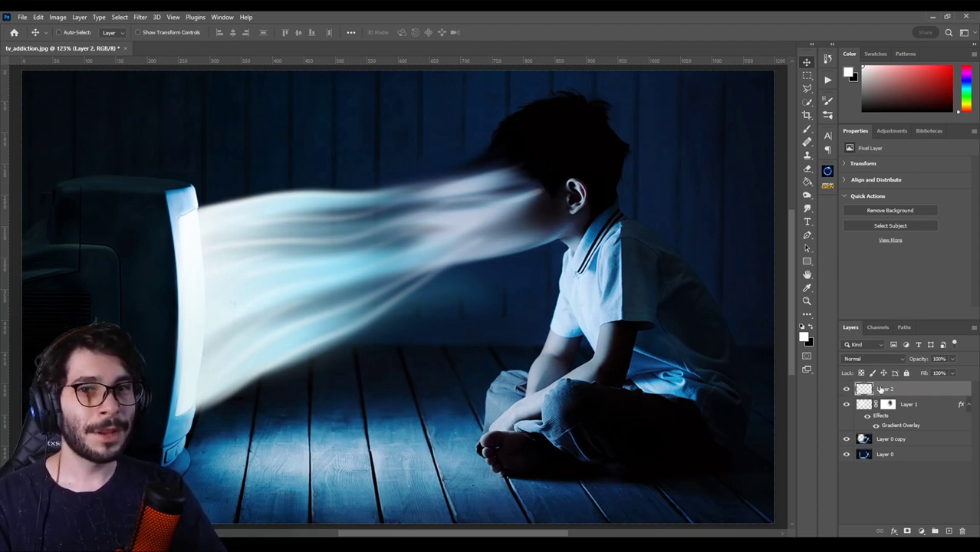
Stamp all visible layers into a new merged Layer 3 at the top of the stack
left_click(915, 445)
key("ctrl+alt+shift+e")
left_click_drag(915, 441, 915, 395)
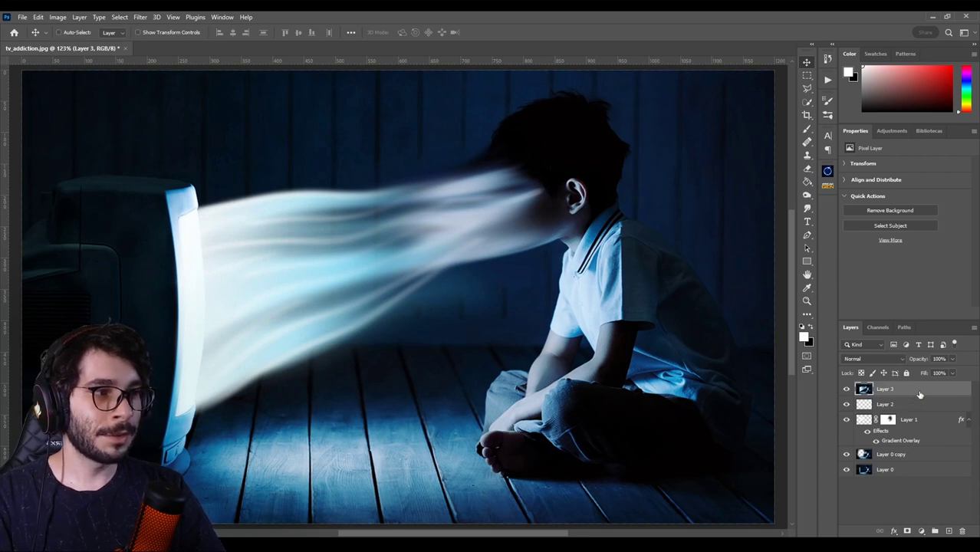
Turn off the G channel in Layer 3's blending options, leaving only R and B
double_click(919, 393)
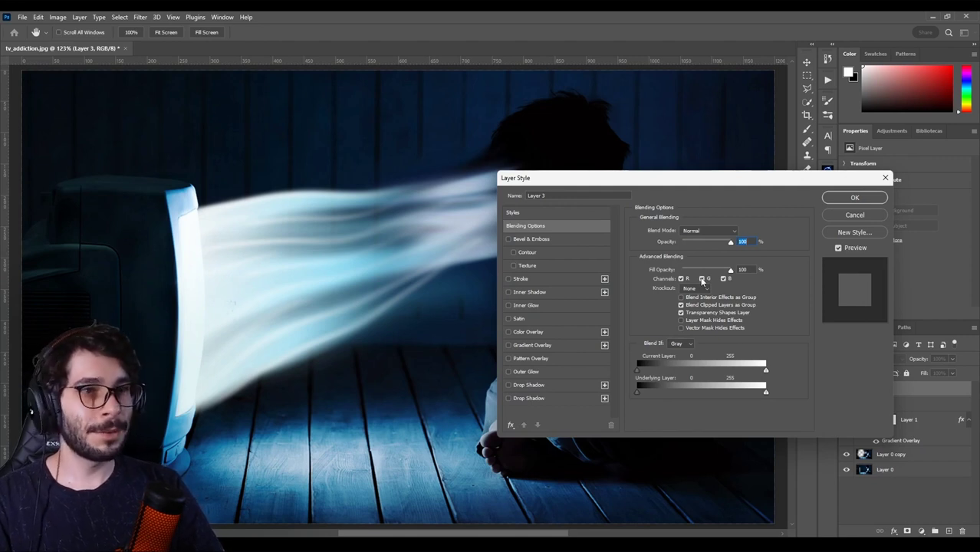
left_click(702, 279)
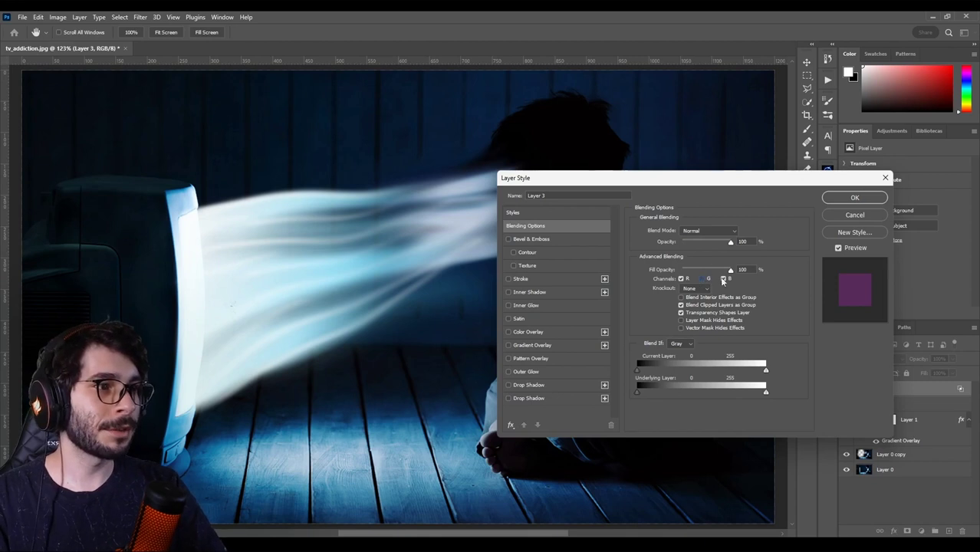
left_click(838, 201)
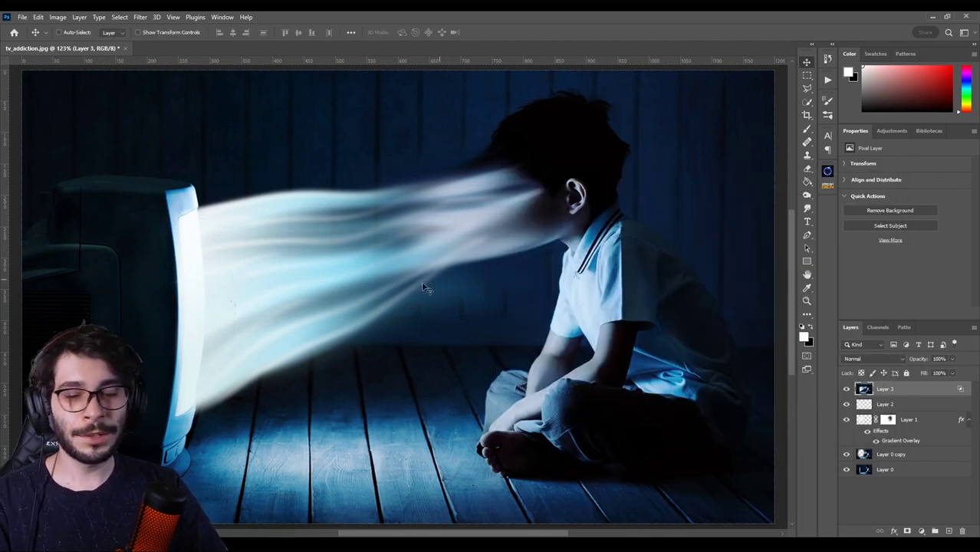
Scale Layer 3 from its centre to about 103.29% to create magenta-green fringes
scroll(375, 294, "down", 2)
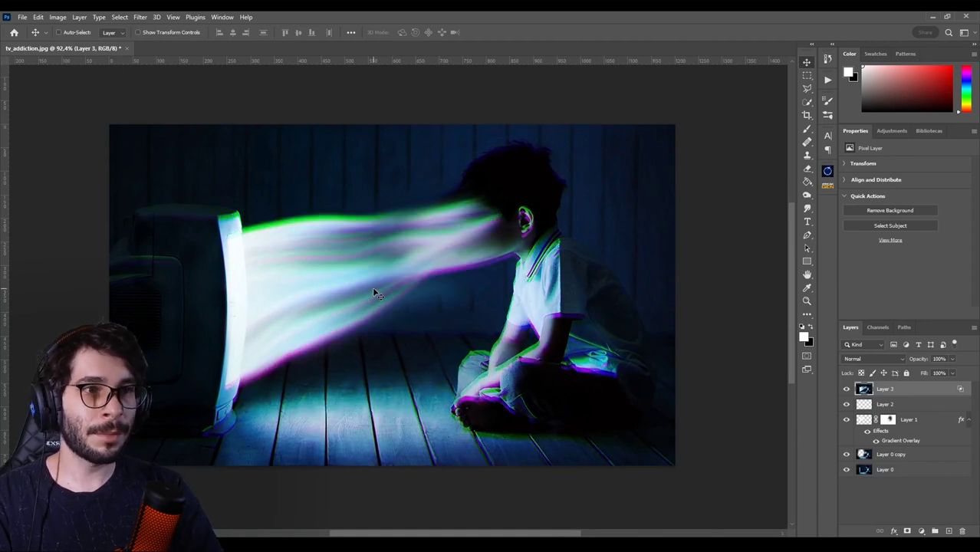
key("ctrl+t")
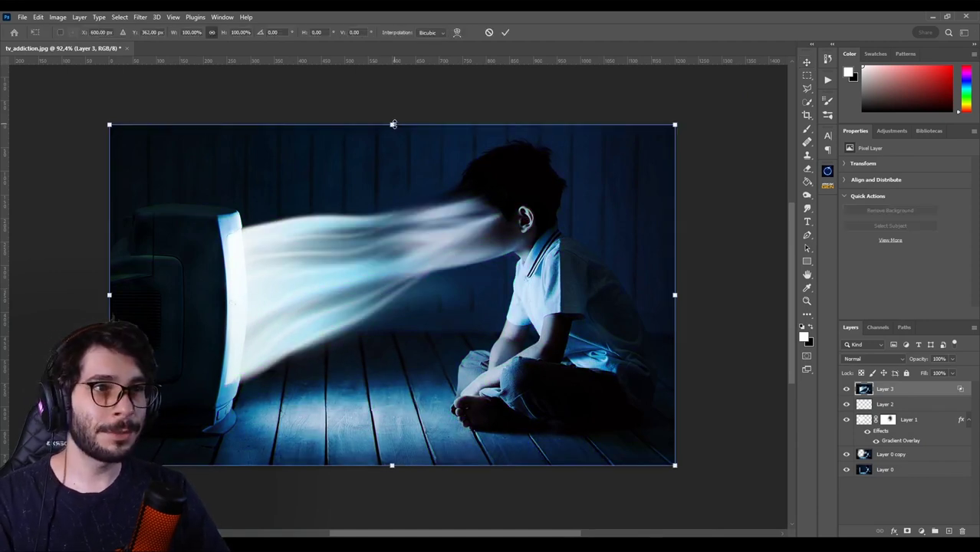
left_click_drag(392, 124, 393, 119)
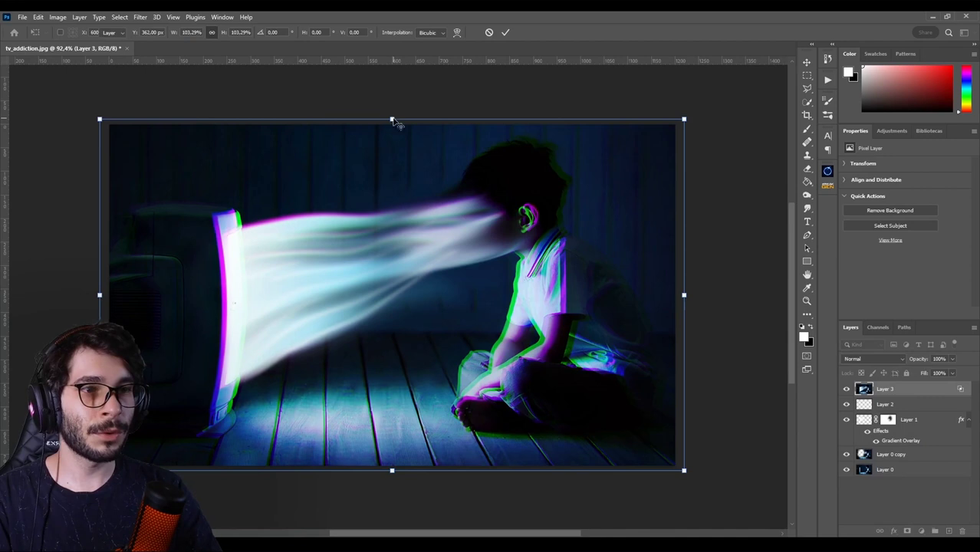
key("Return")
scroll(393, 122, "up", 2)
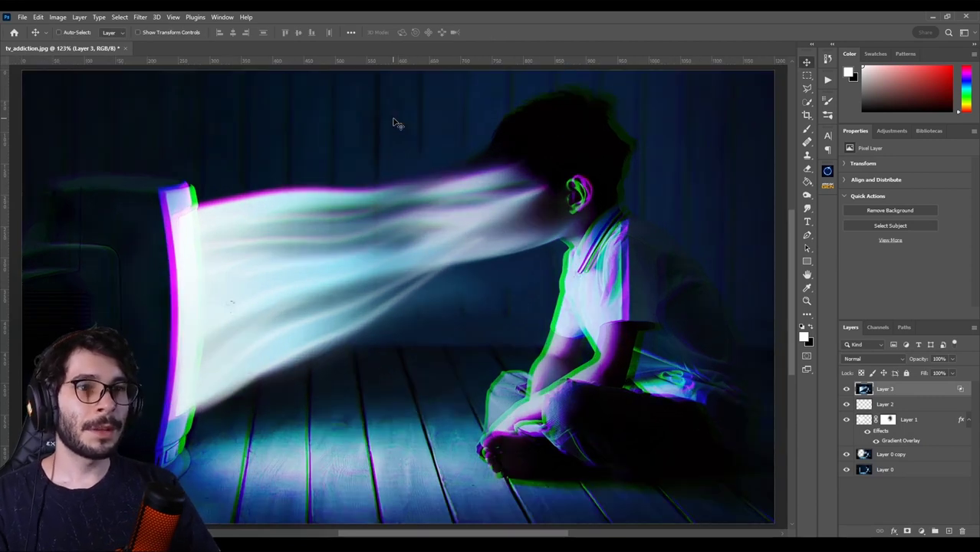
scroll(380, 246, "down", 1)
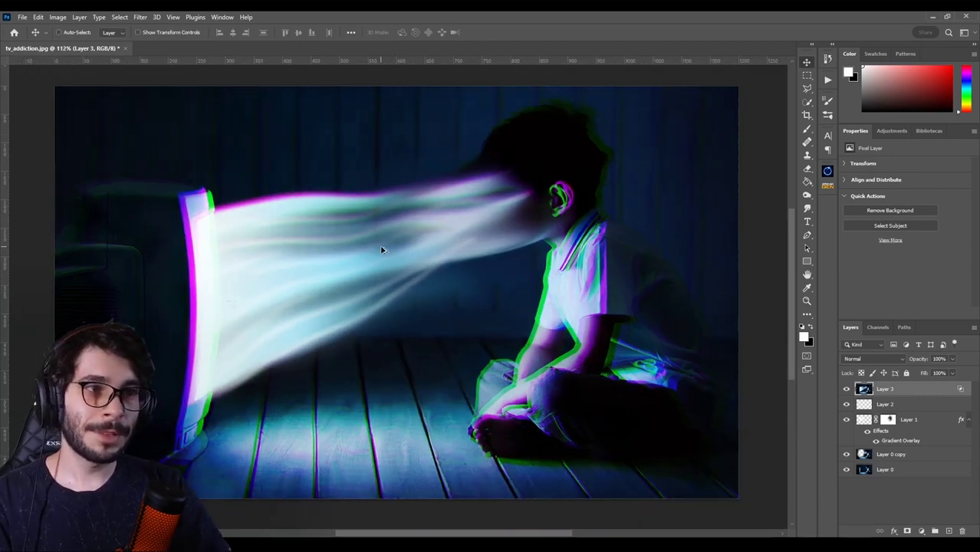
Give Layer 3 a black layer mask and set up a soft brush at 40% opacity
left_click(907, 531, "alt")
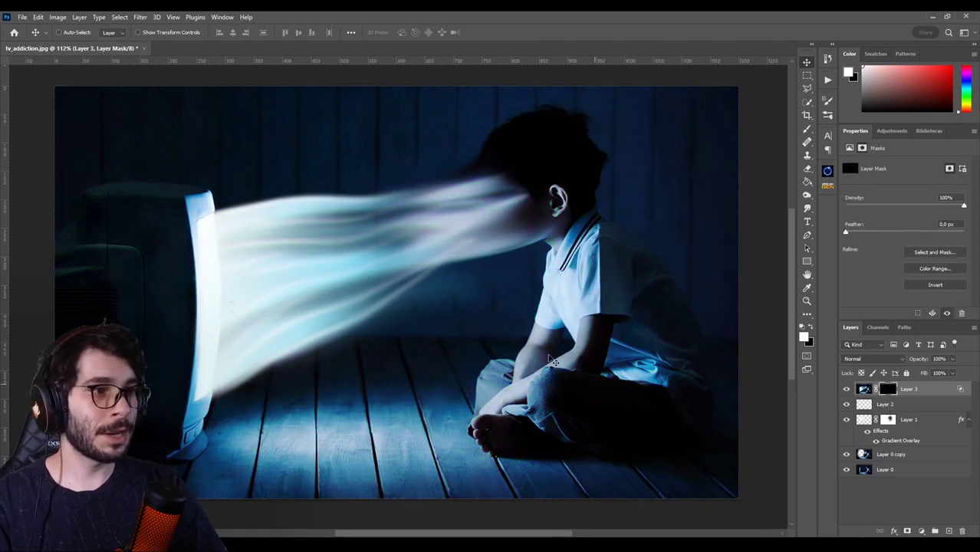
key("b")
right_click(459, 298)
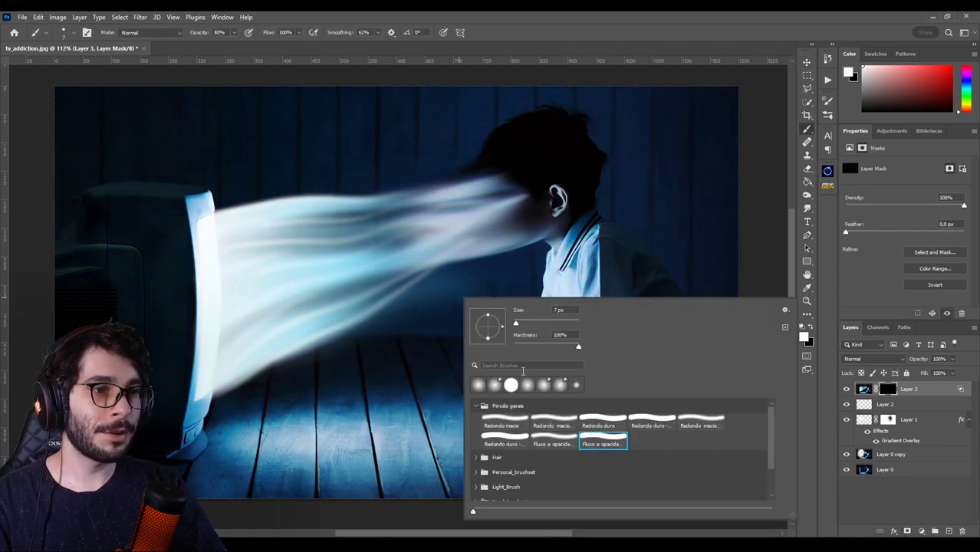
left_click(559, 439)
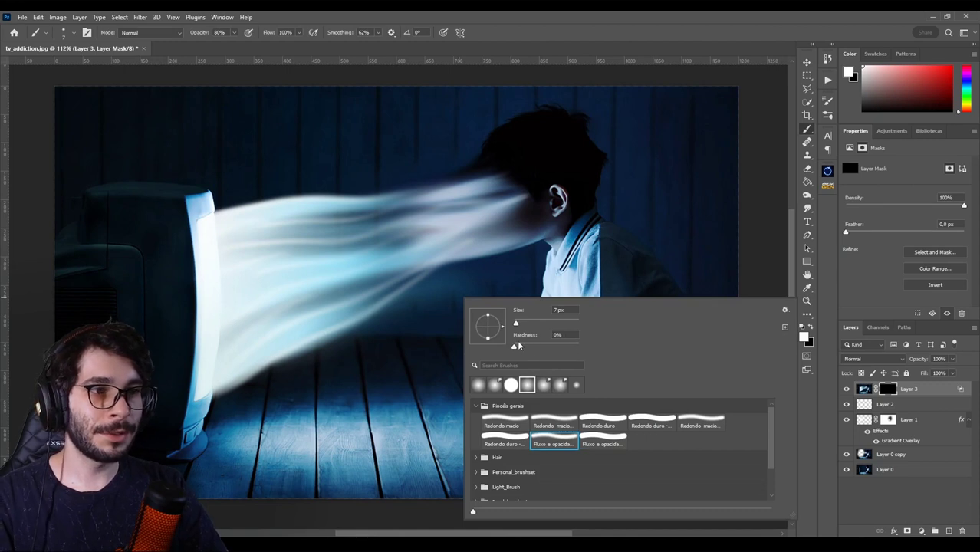
key("Return")
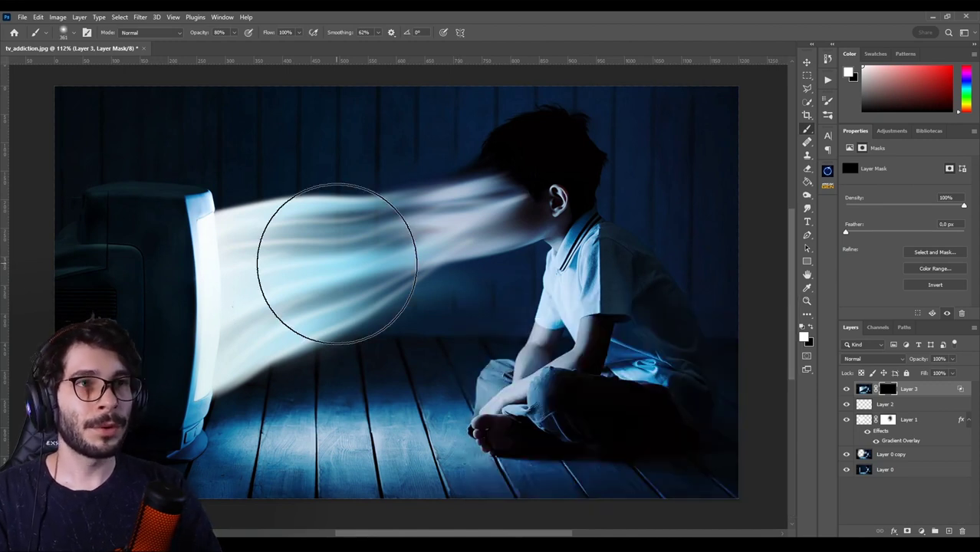
key("4")
Paint the colour fringes back along the monitor's edge and the beam near the face
left_click_drag(218, 187, 209, 322)
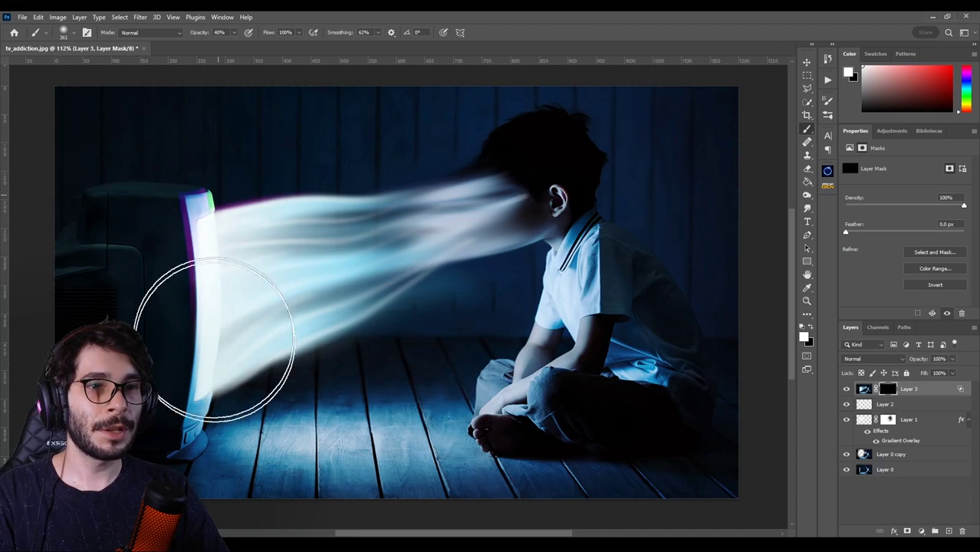
key("bracketleft")
key("bracketleft")
key("bracketleft")
mouse_move(432, 212)
left_mouse_down()
mouse_move(490, 203)
mouse_move(449, 230)
mouse_move(407, 225)
mouse_move(457, 201)
left_mouse_up()
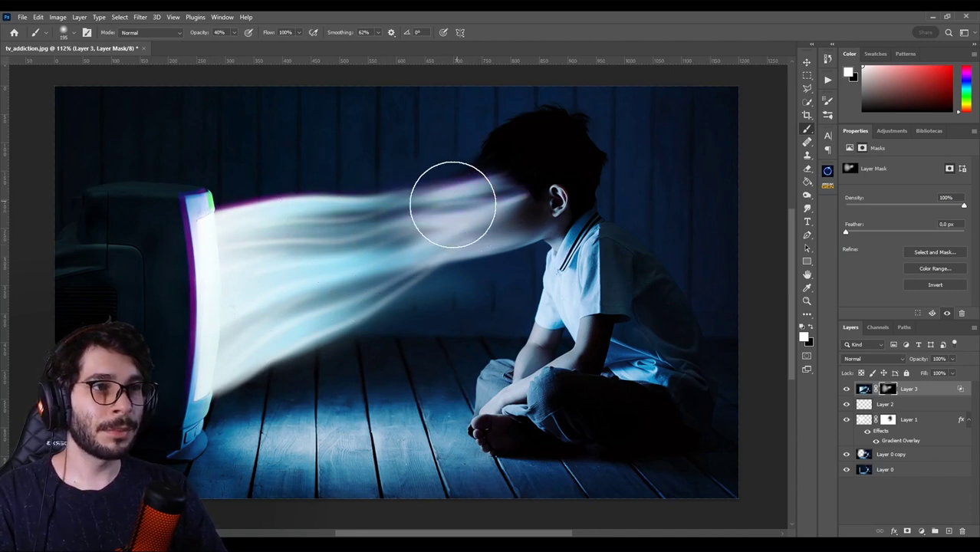
left_click_drag(316, 387, 360, 388)
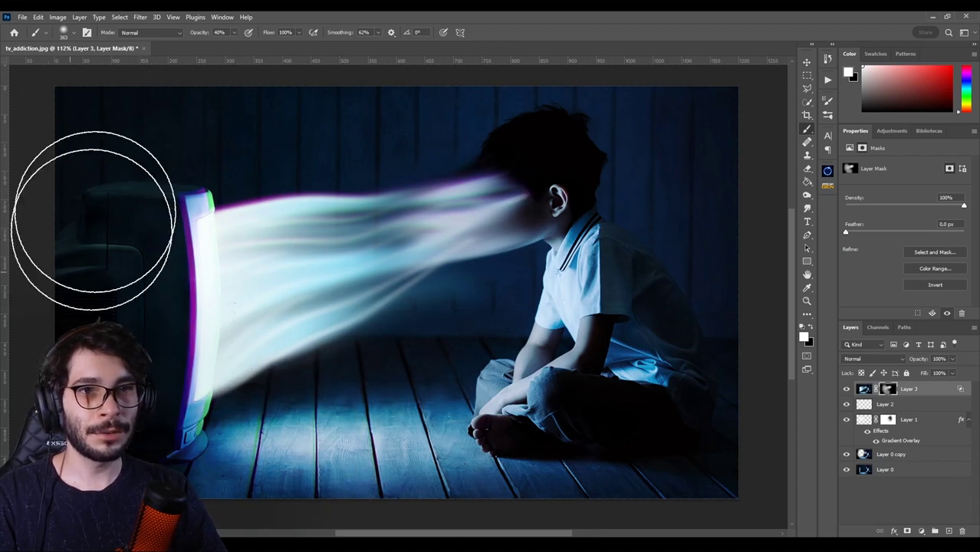
key("v")
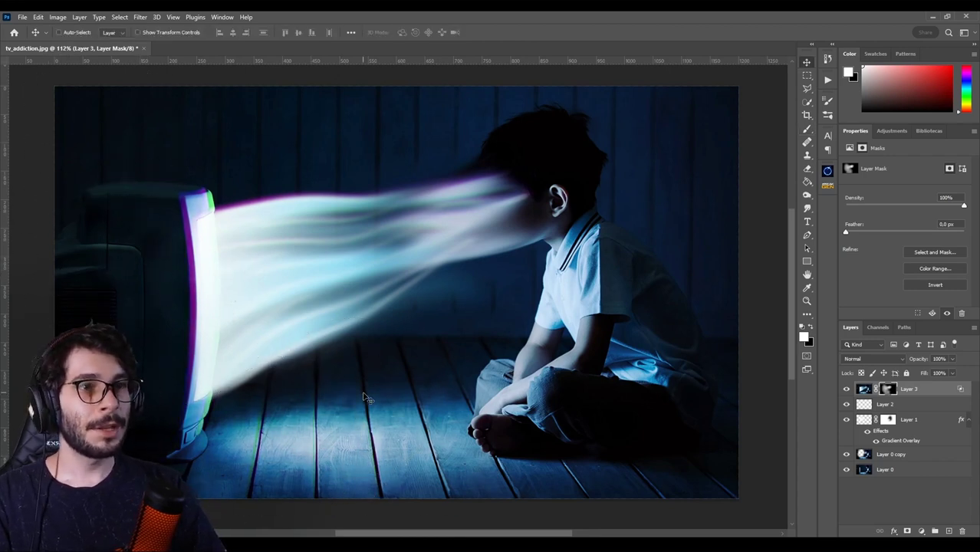